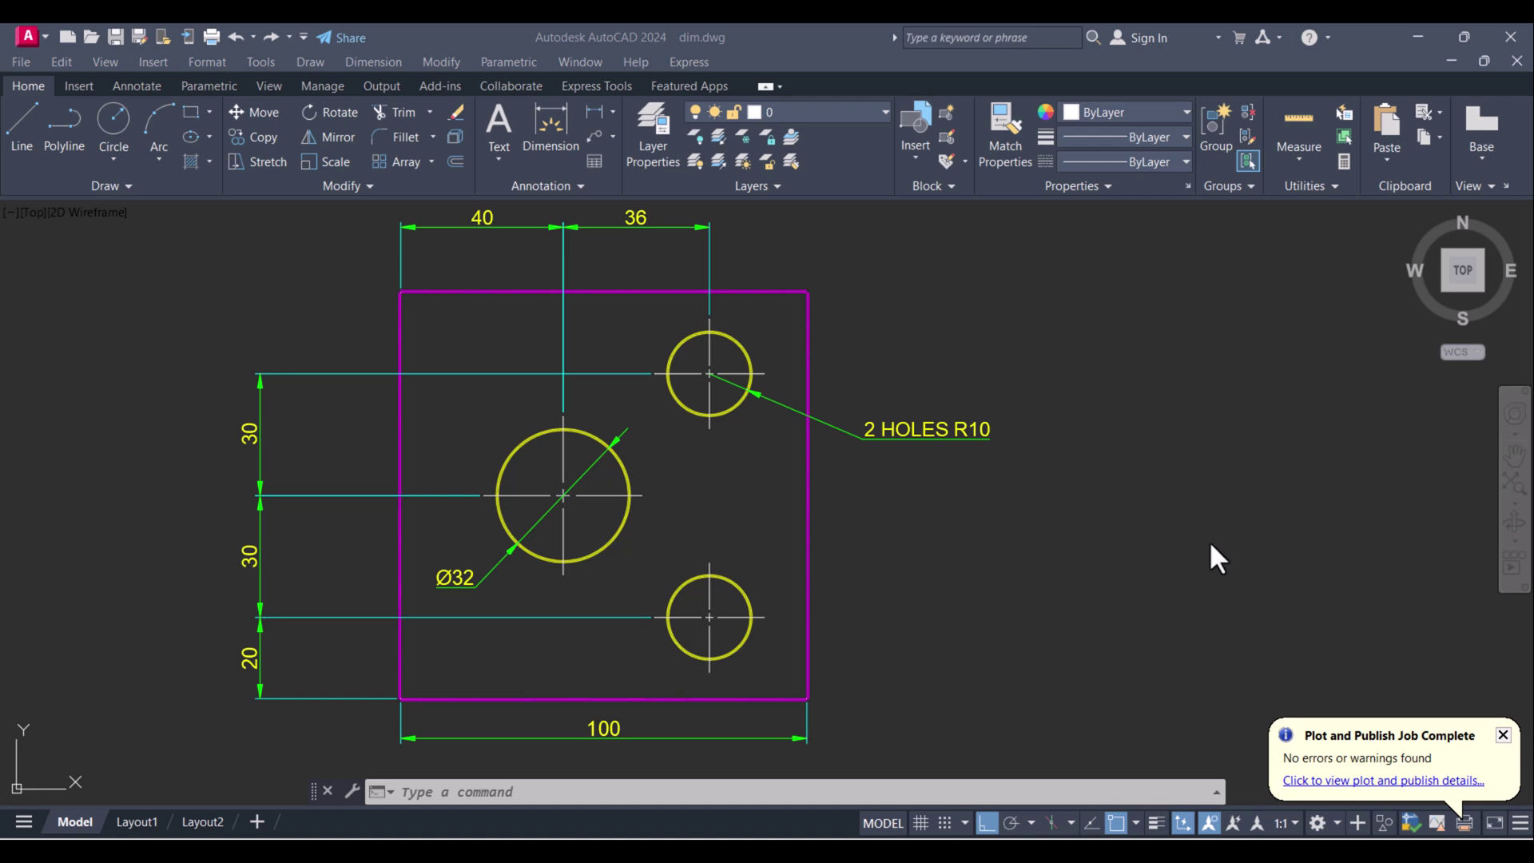
Open the Plot dialog with the PLOT command and expand the printer/plotter device list.
click(548, 794)
text(pl)
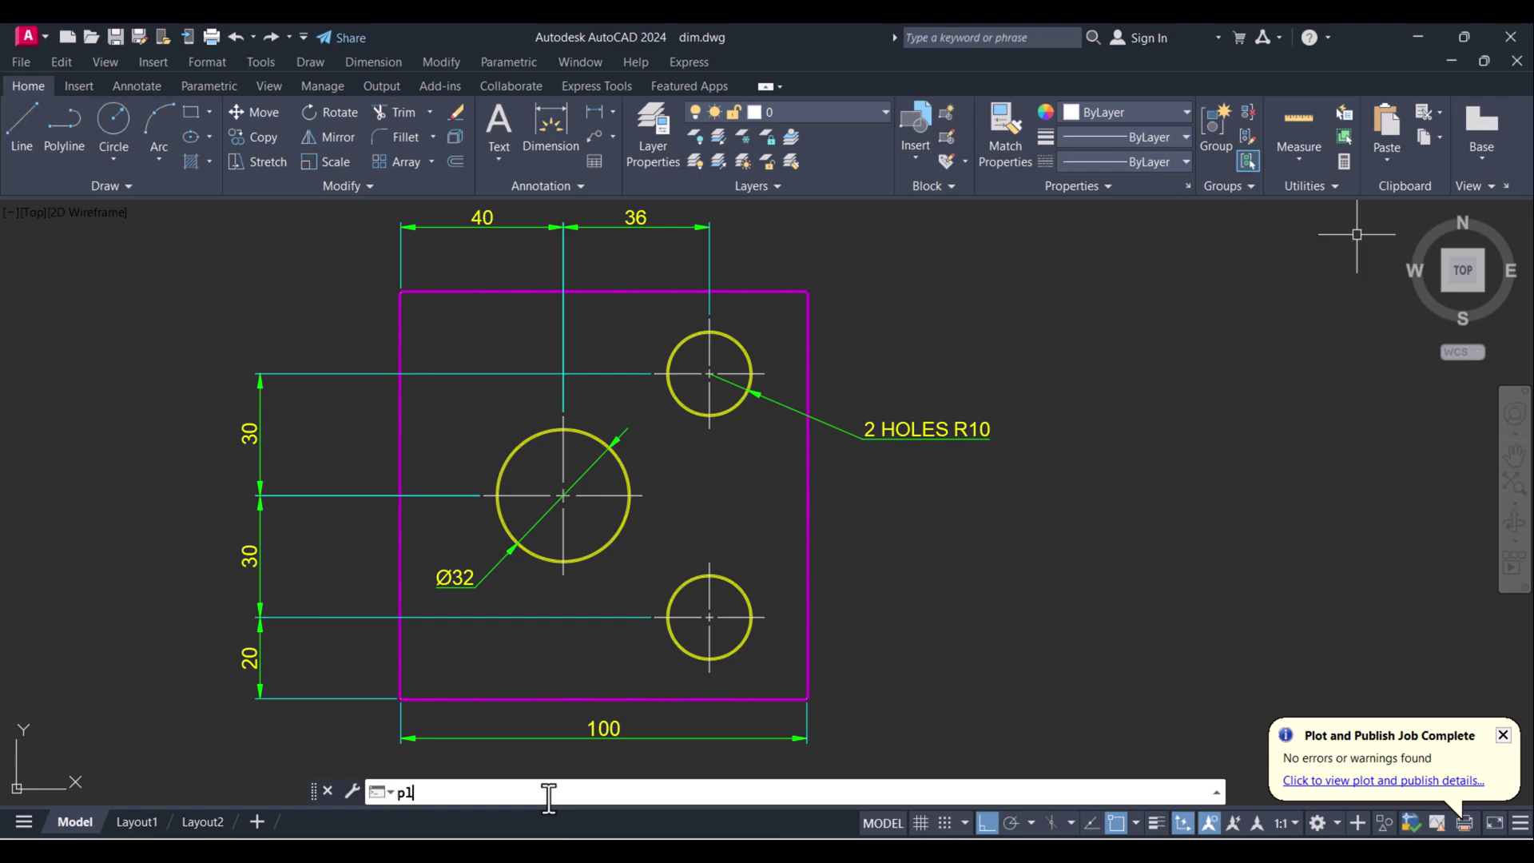
text(ot)
key(Return)
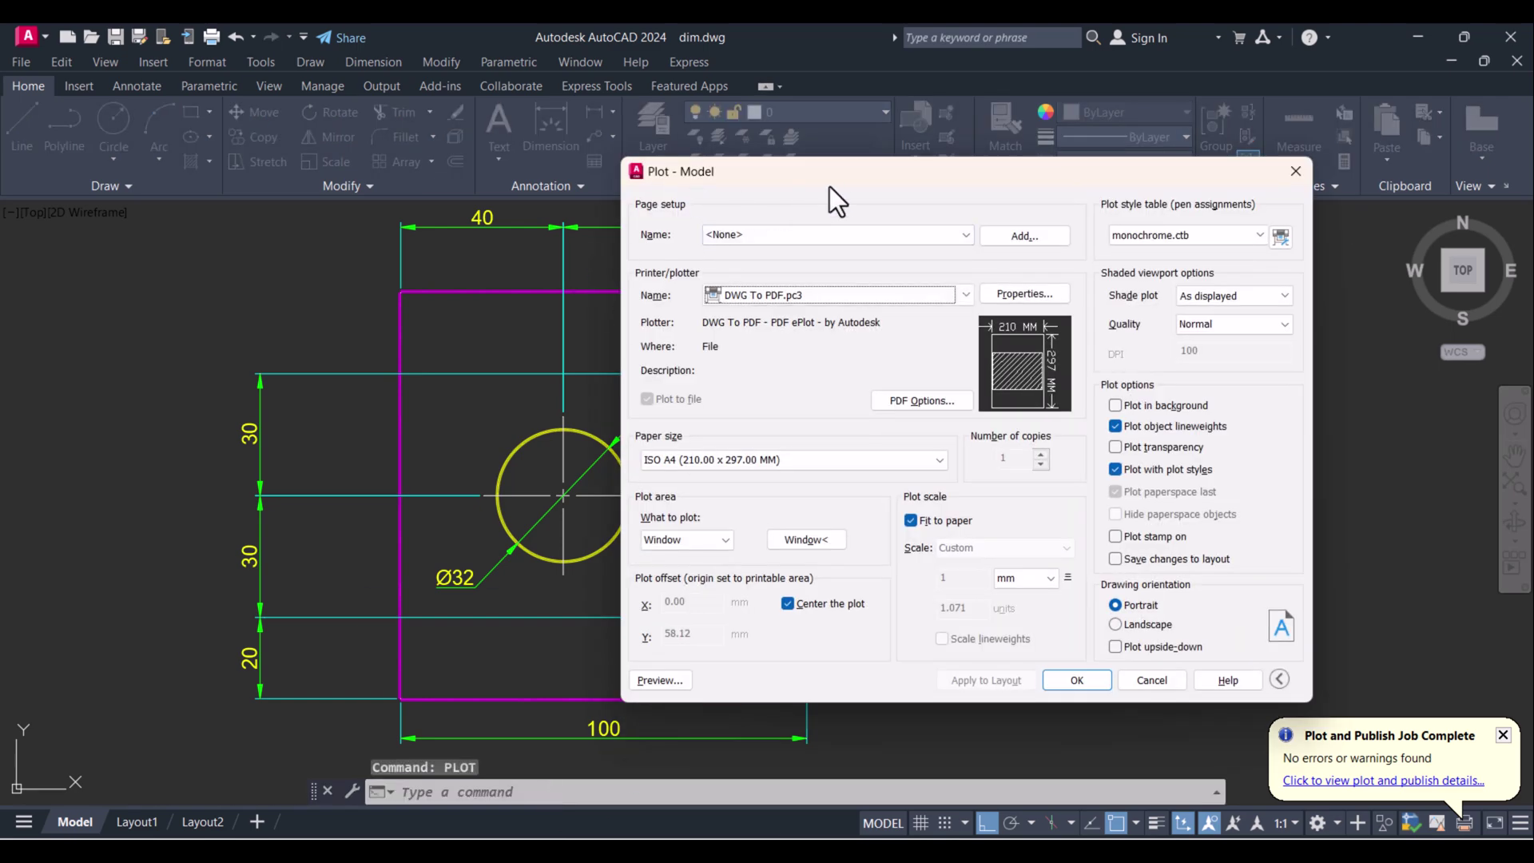
drag(861, 168, 780, 158)
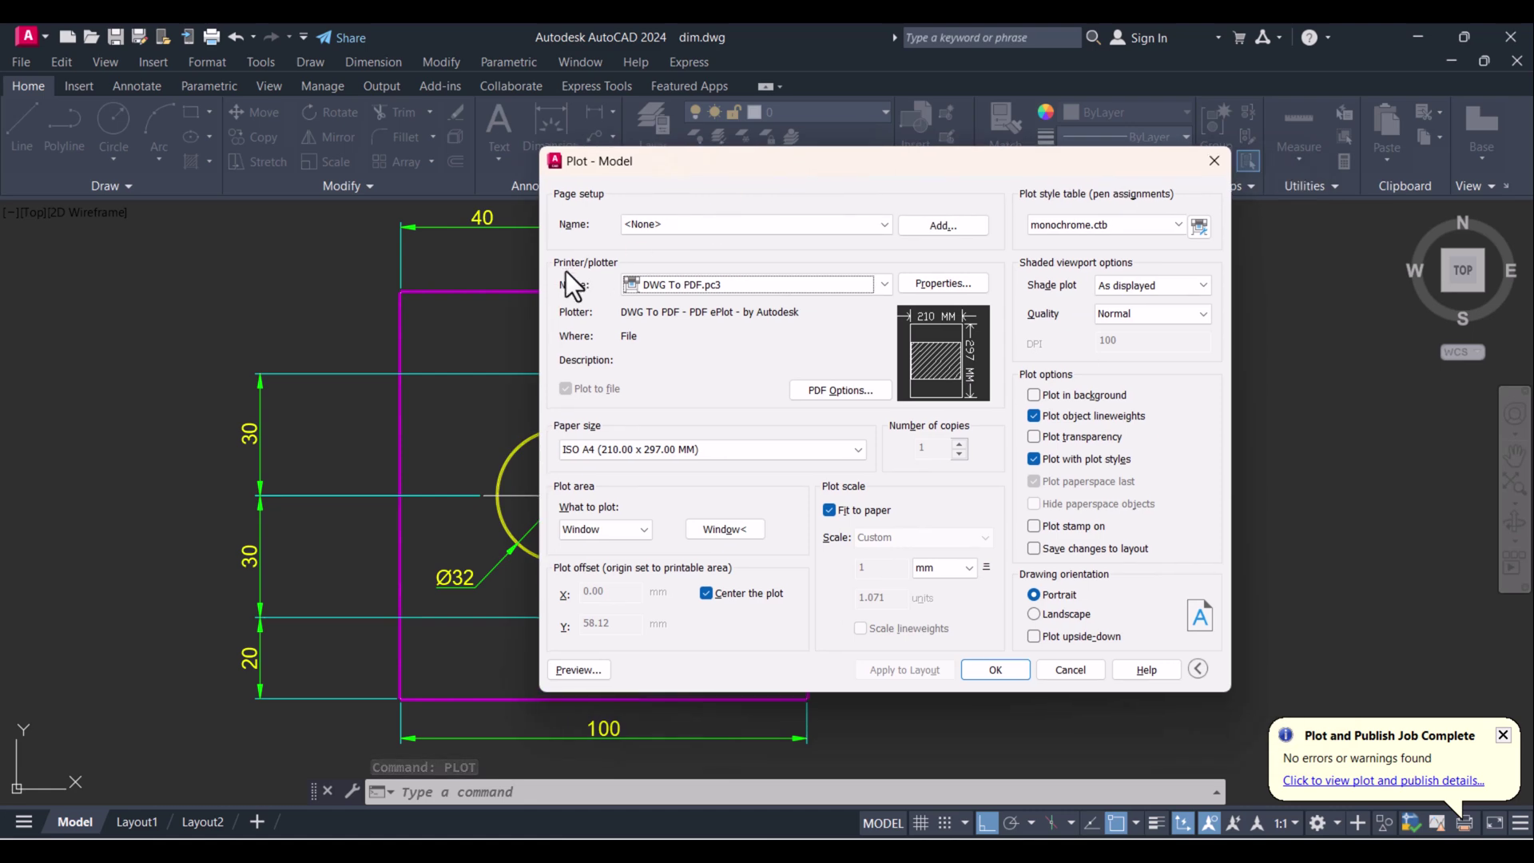
click(667, 283)
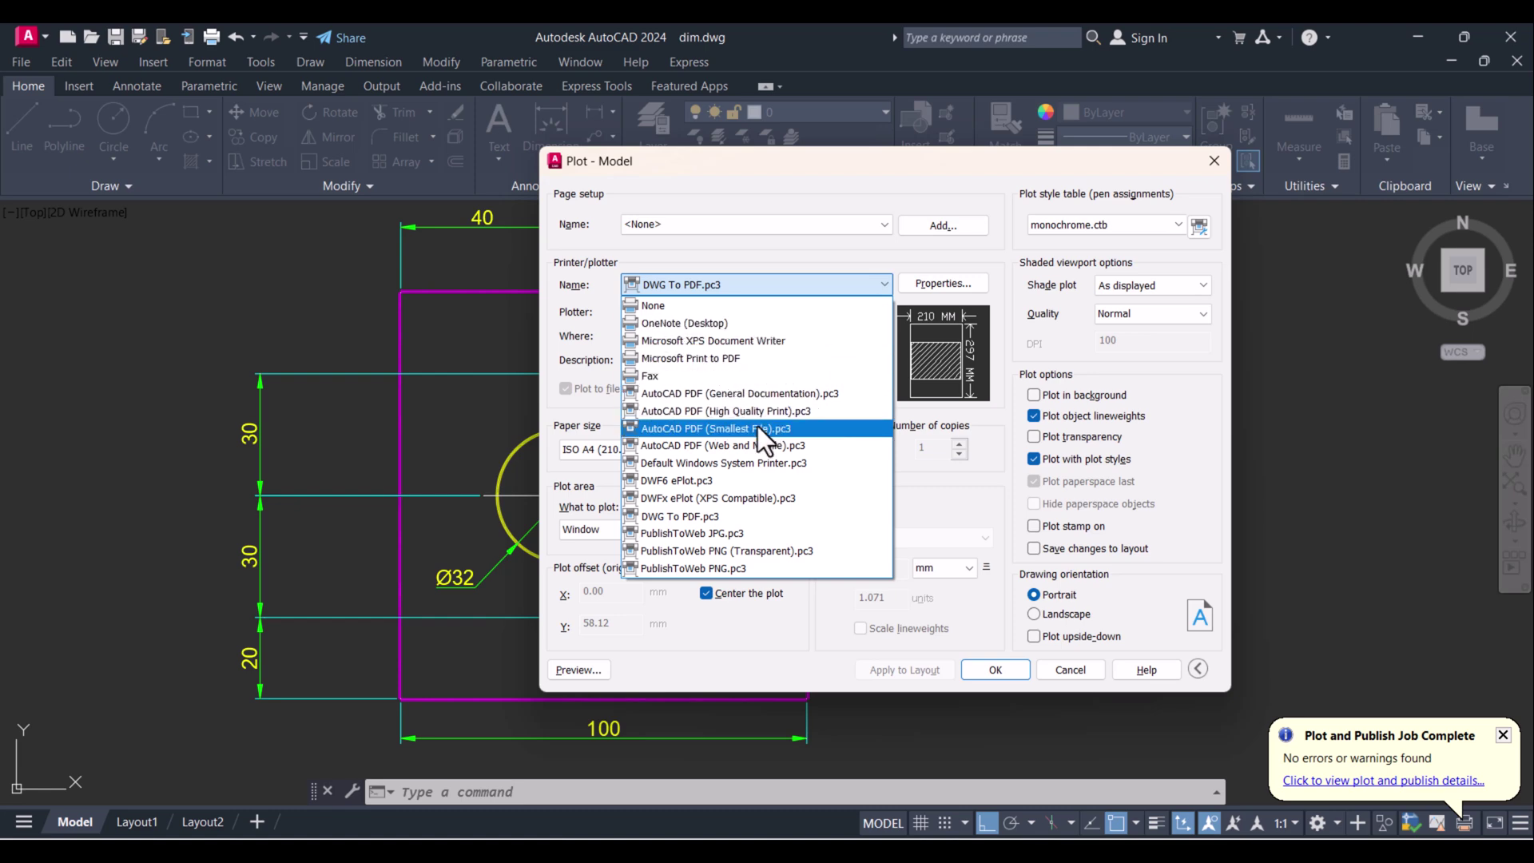
Keep DWG To PDF.pc3, choose ISO A4 (297.00 x 210.00 MM) paper, and plot a Window area.
click(691, 516)
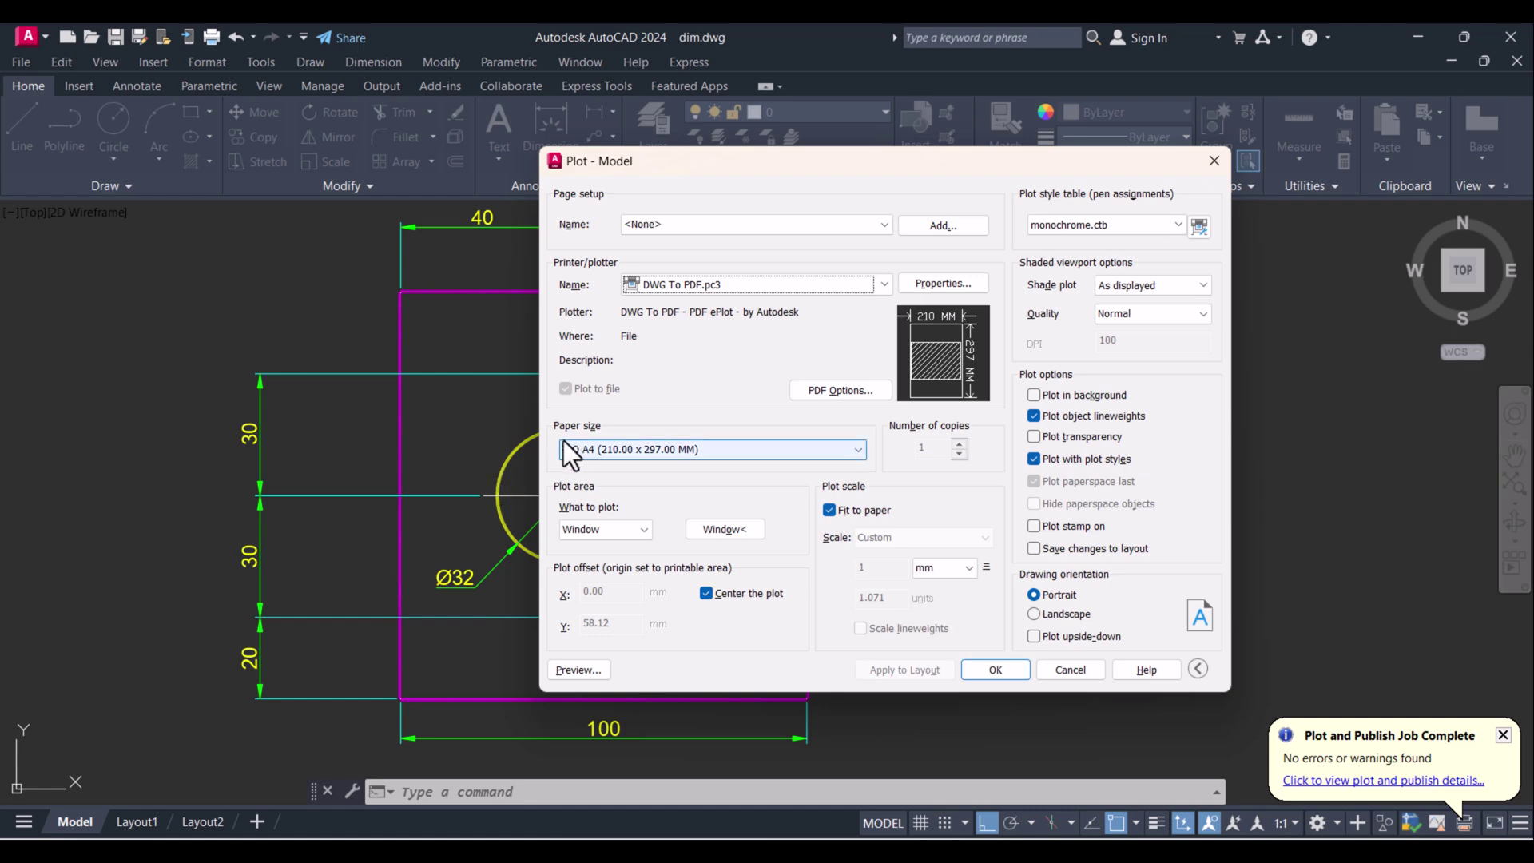
click(657, 453)
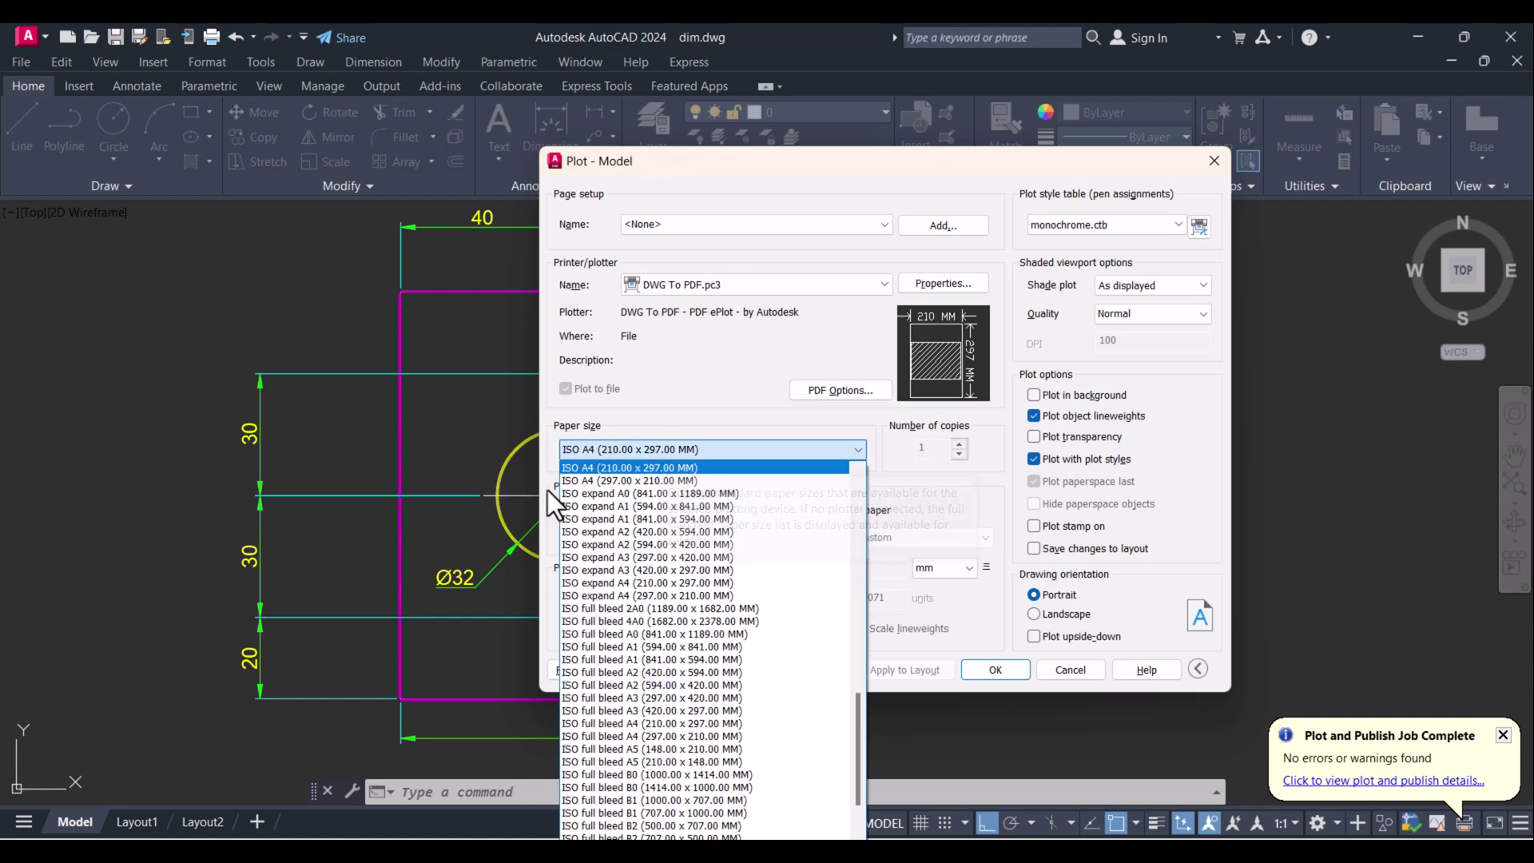
click(614, 480)
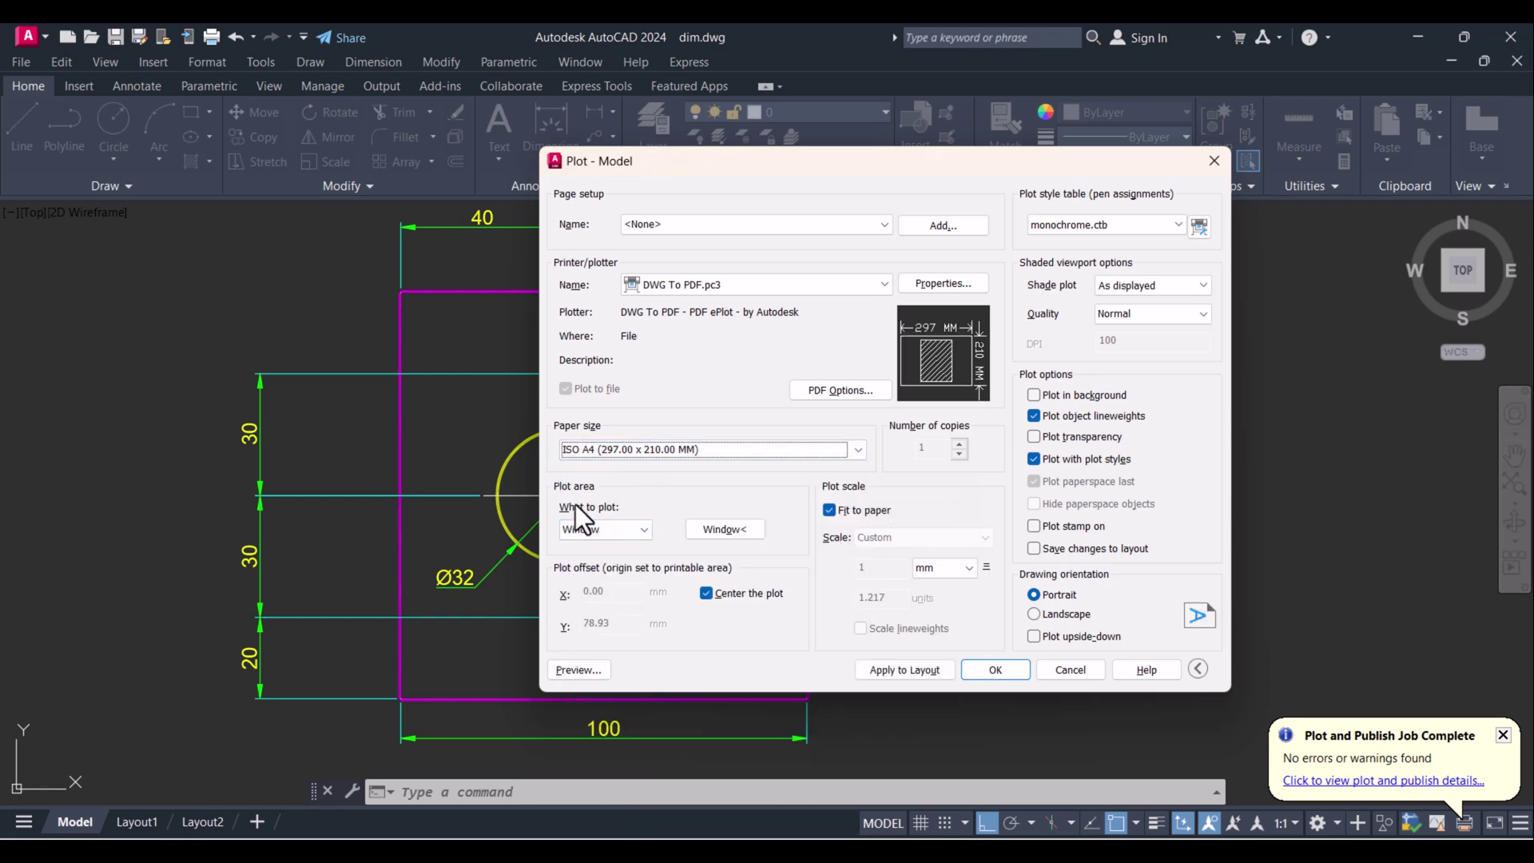
click(616, 530)
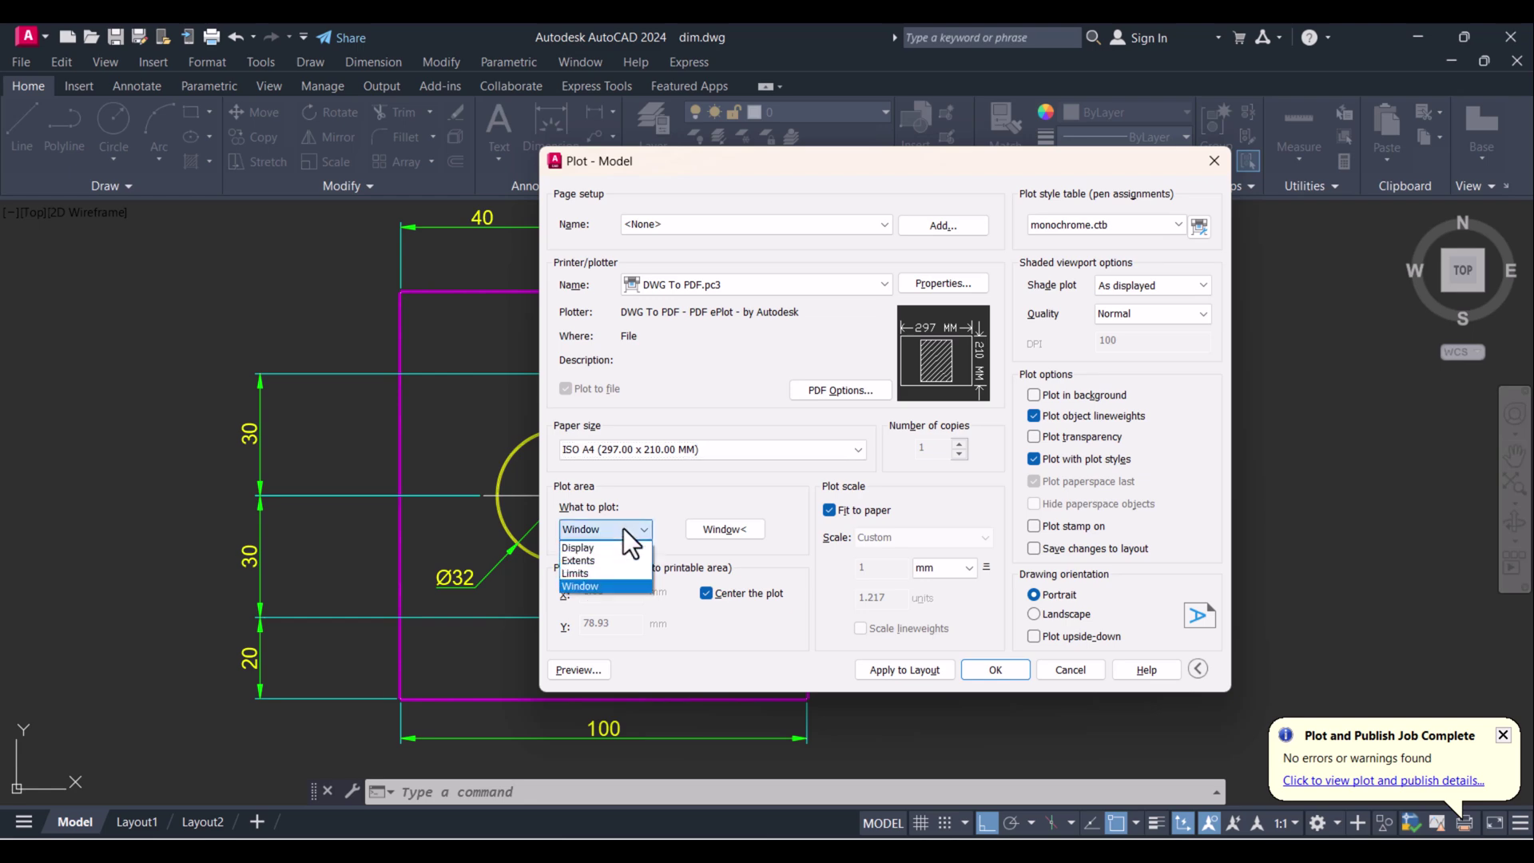
click(610, 588)
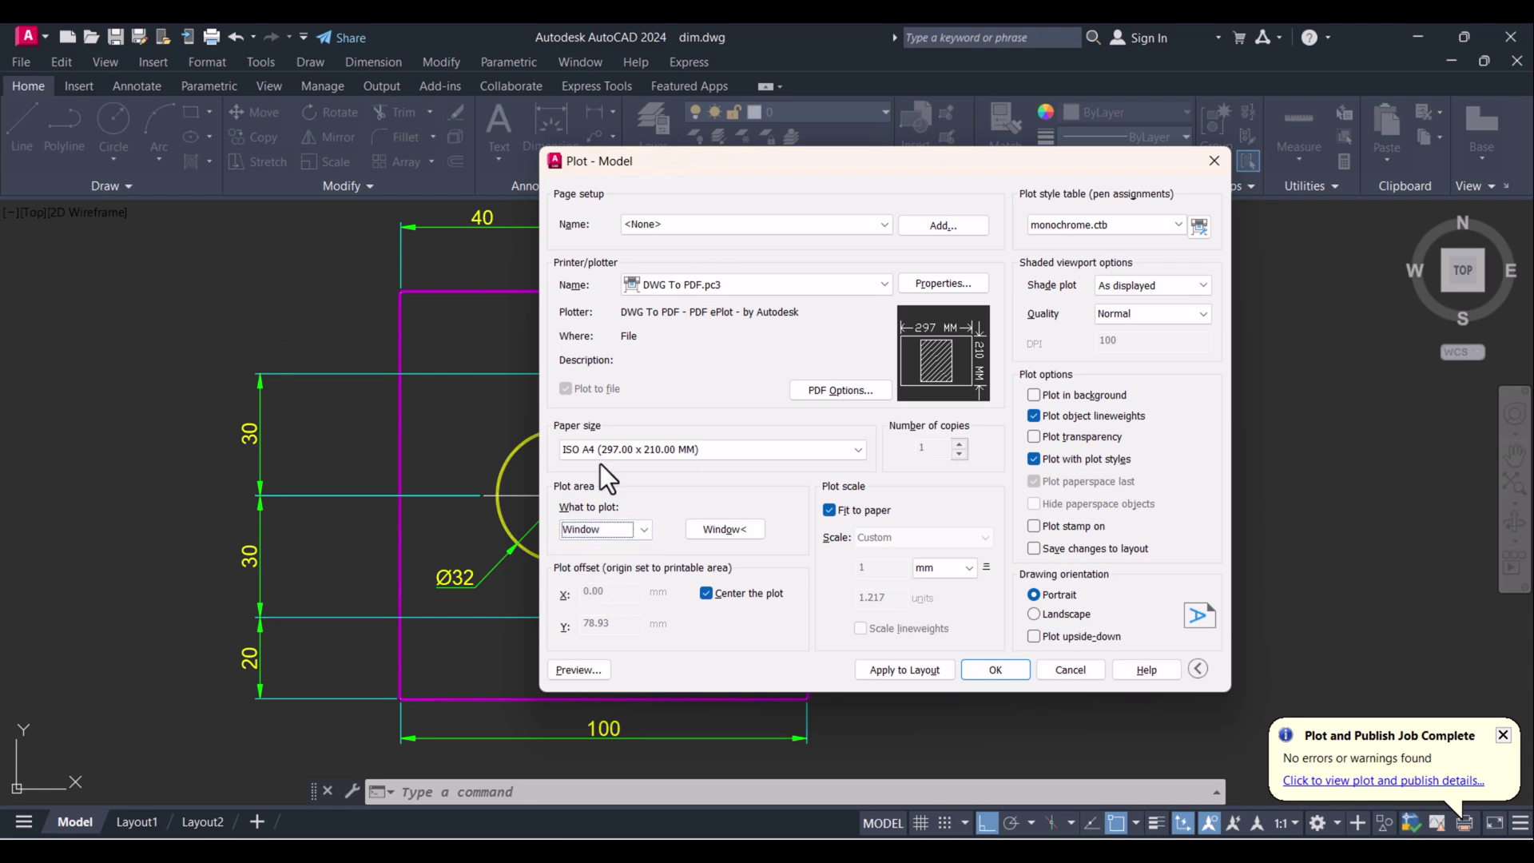
Pick a plot window from above-left to below-right around the whole plate, giving a 1.127 fit scale.
click(712, 531)
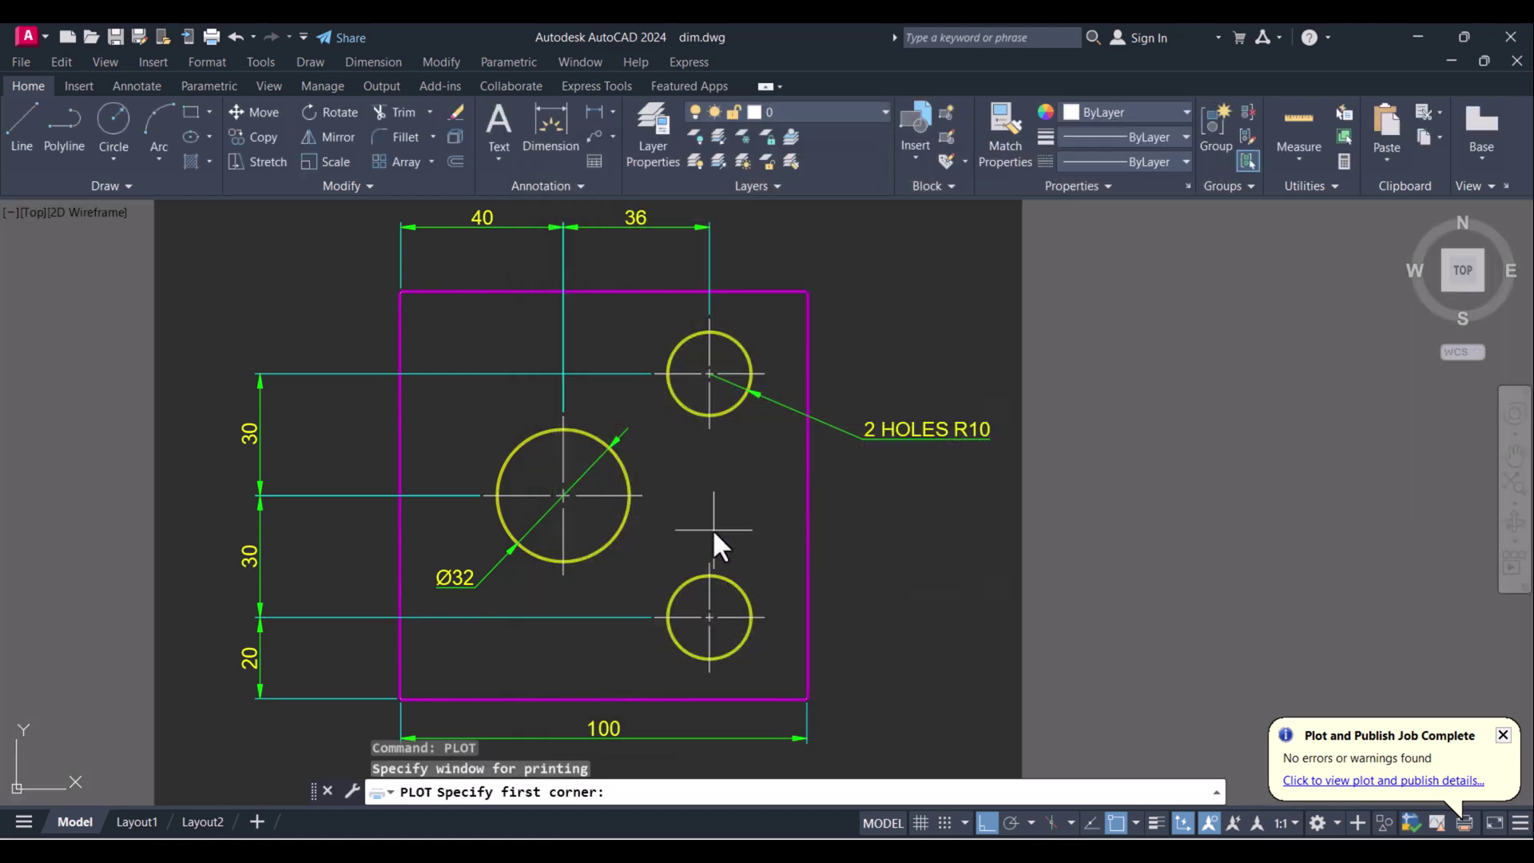
scroll(712, 529, down, 2)
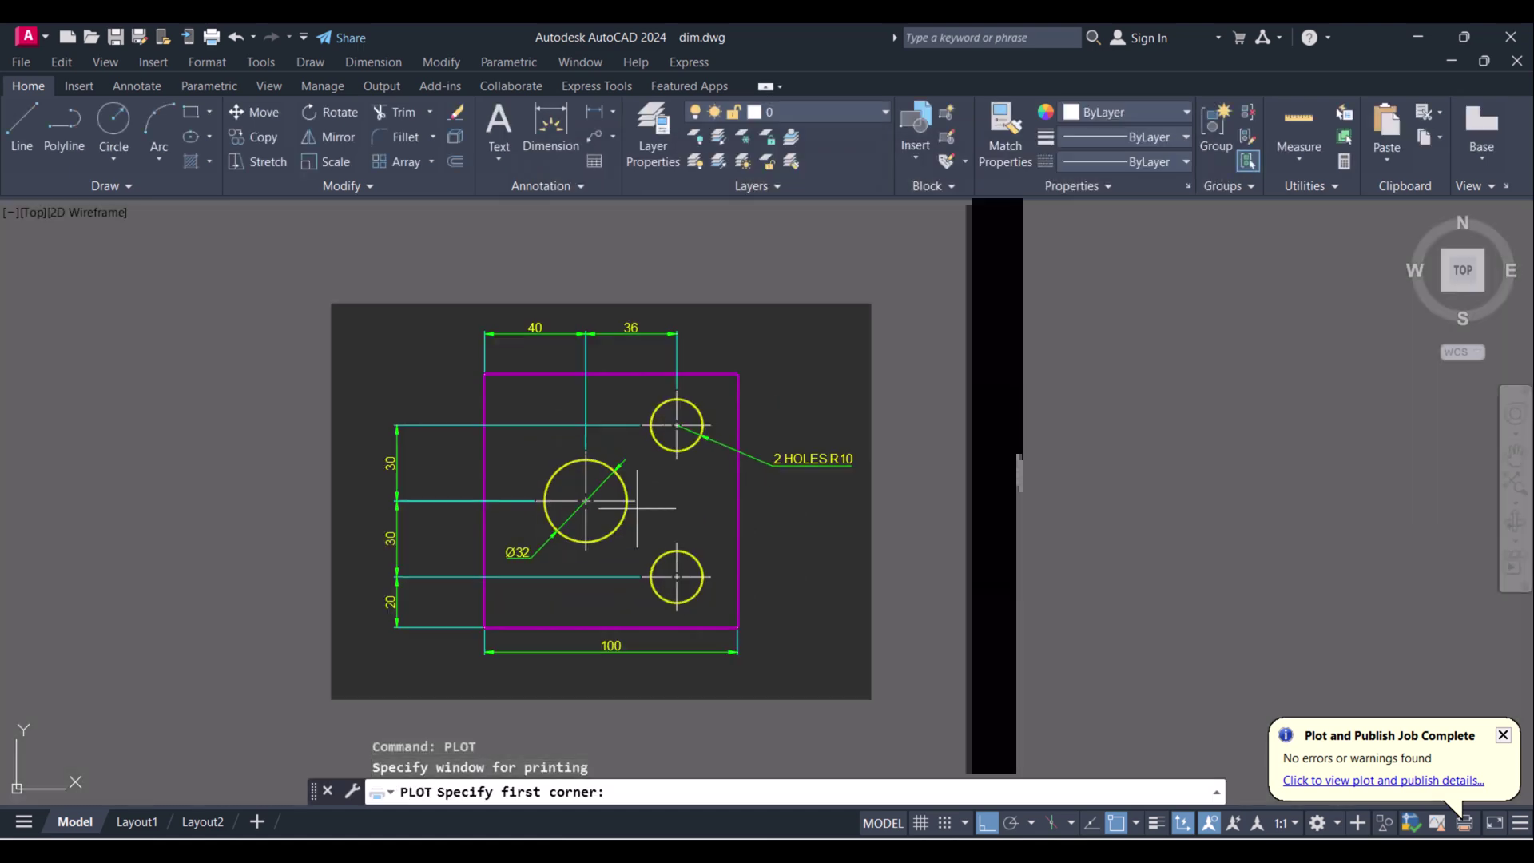
click(362, 306)
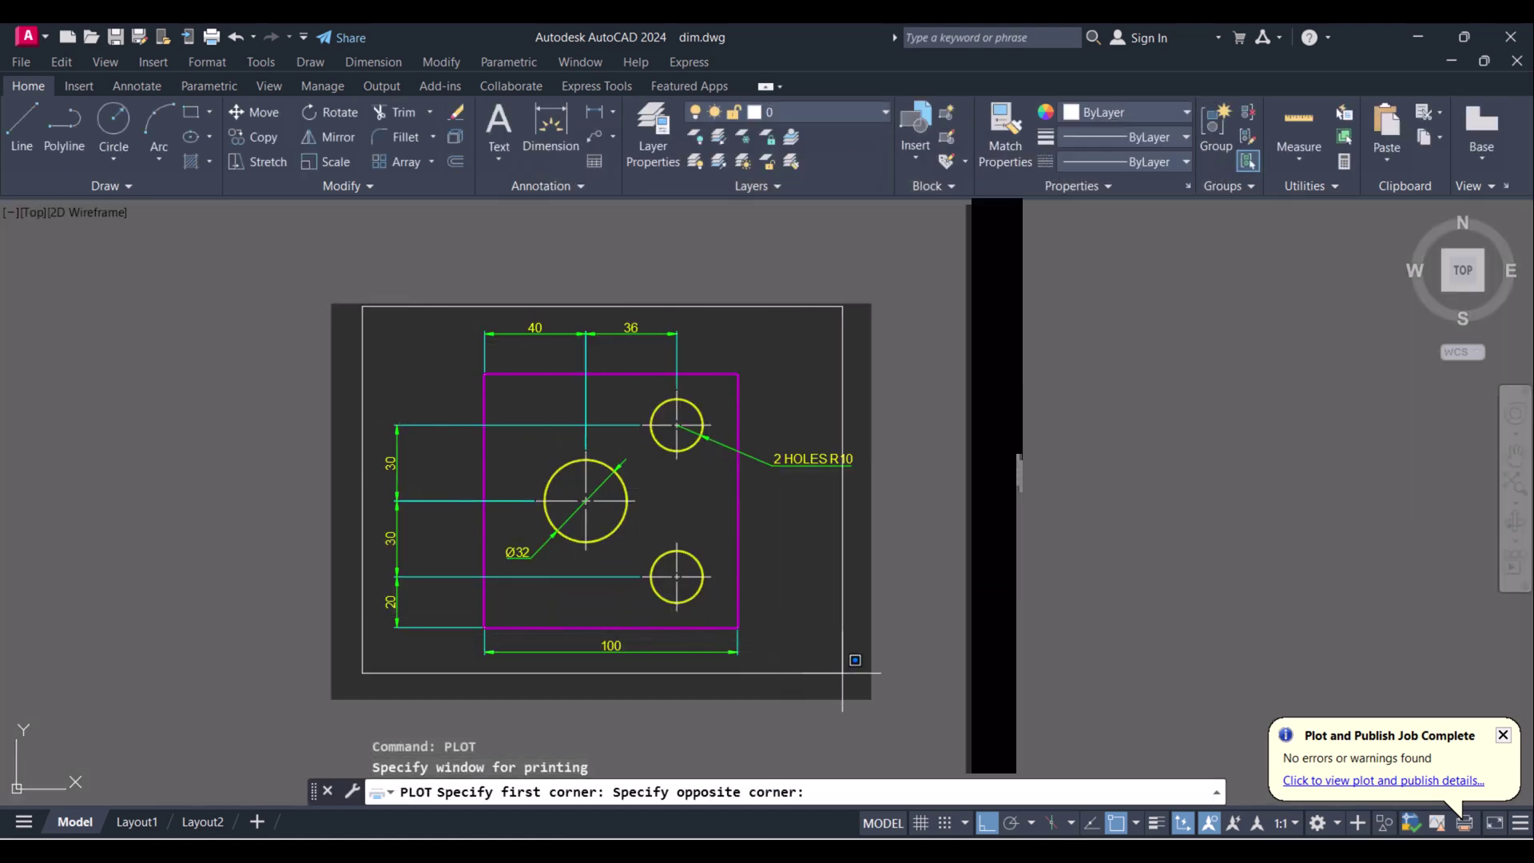
click(869, 676)
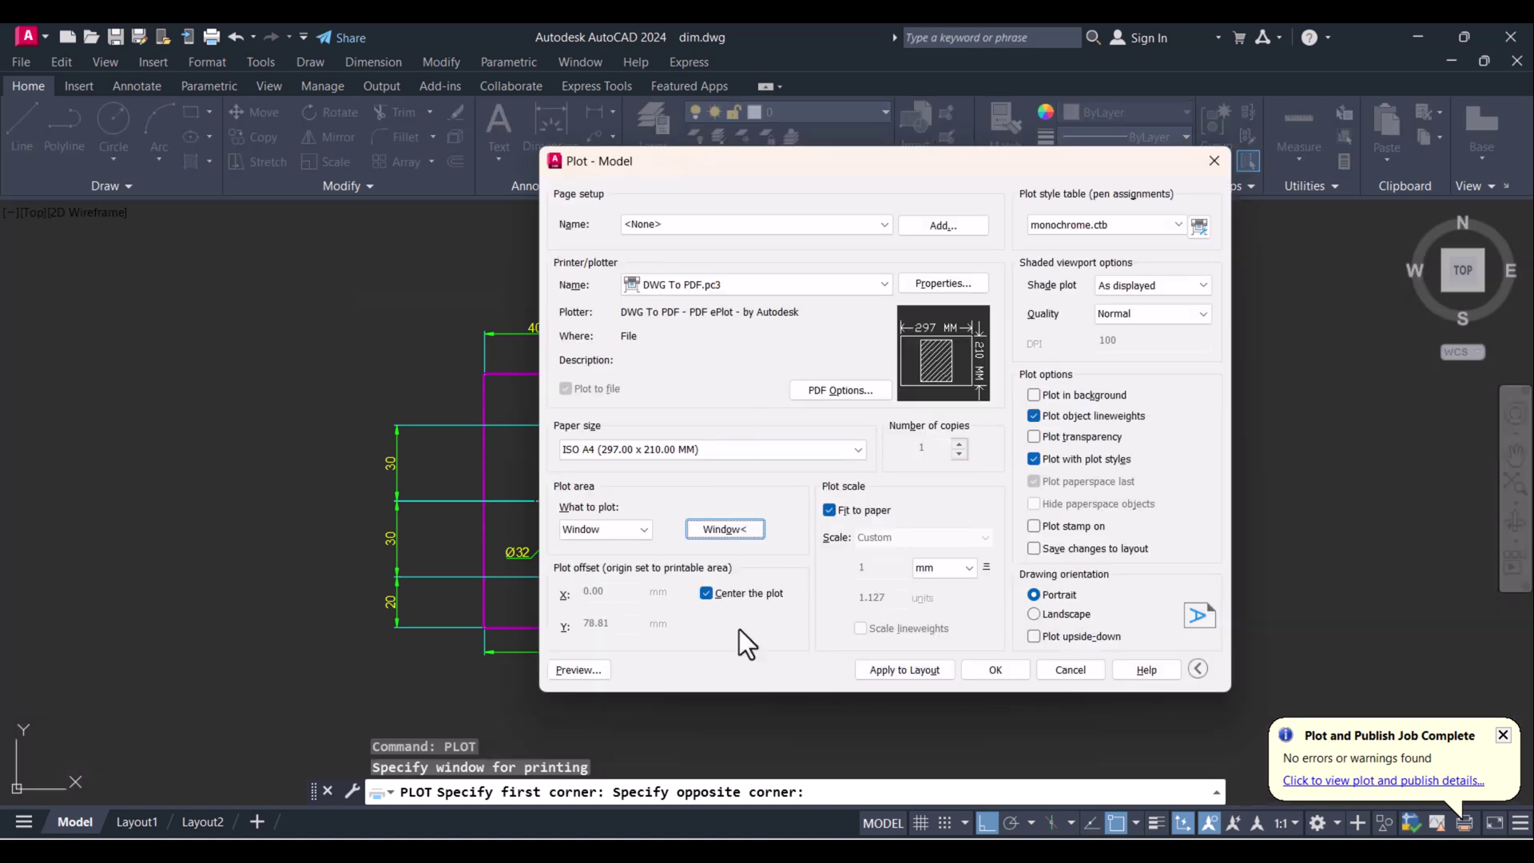
Leave both Center the plot and Fit to paper switched on.
click(707, 596)
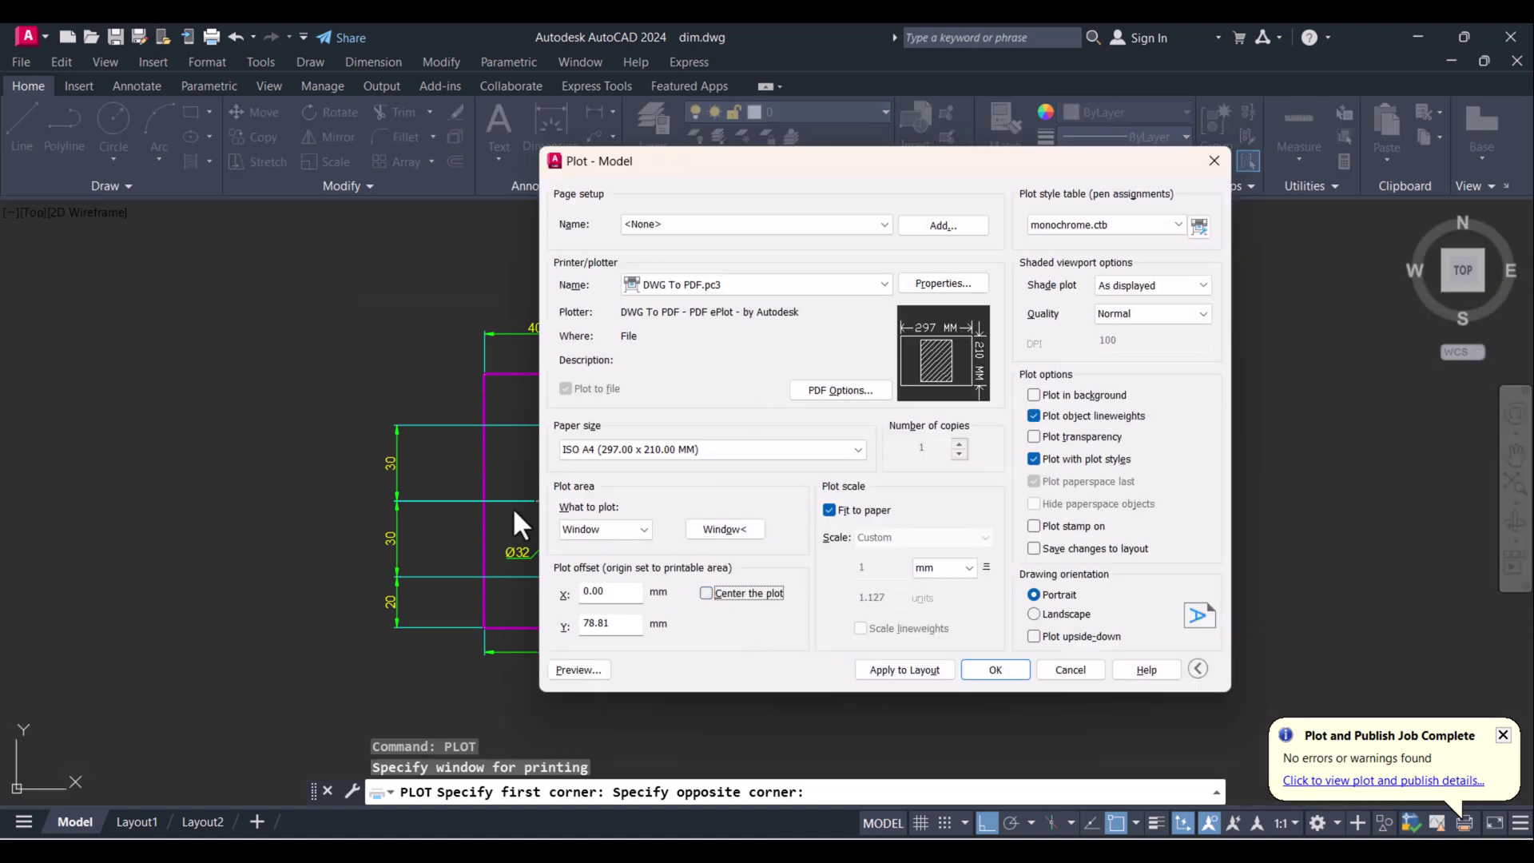
click(705, 594)
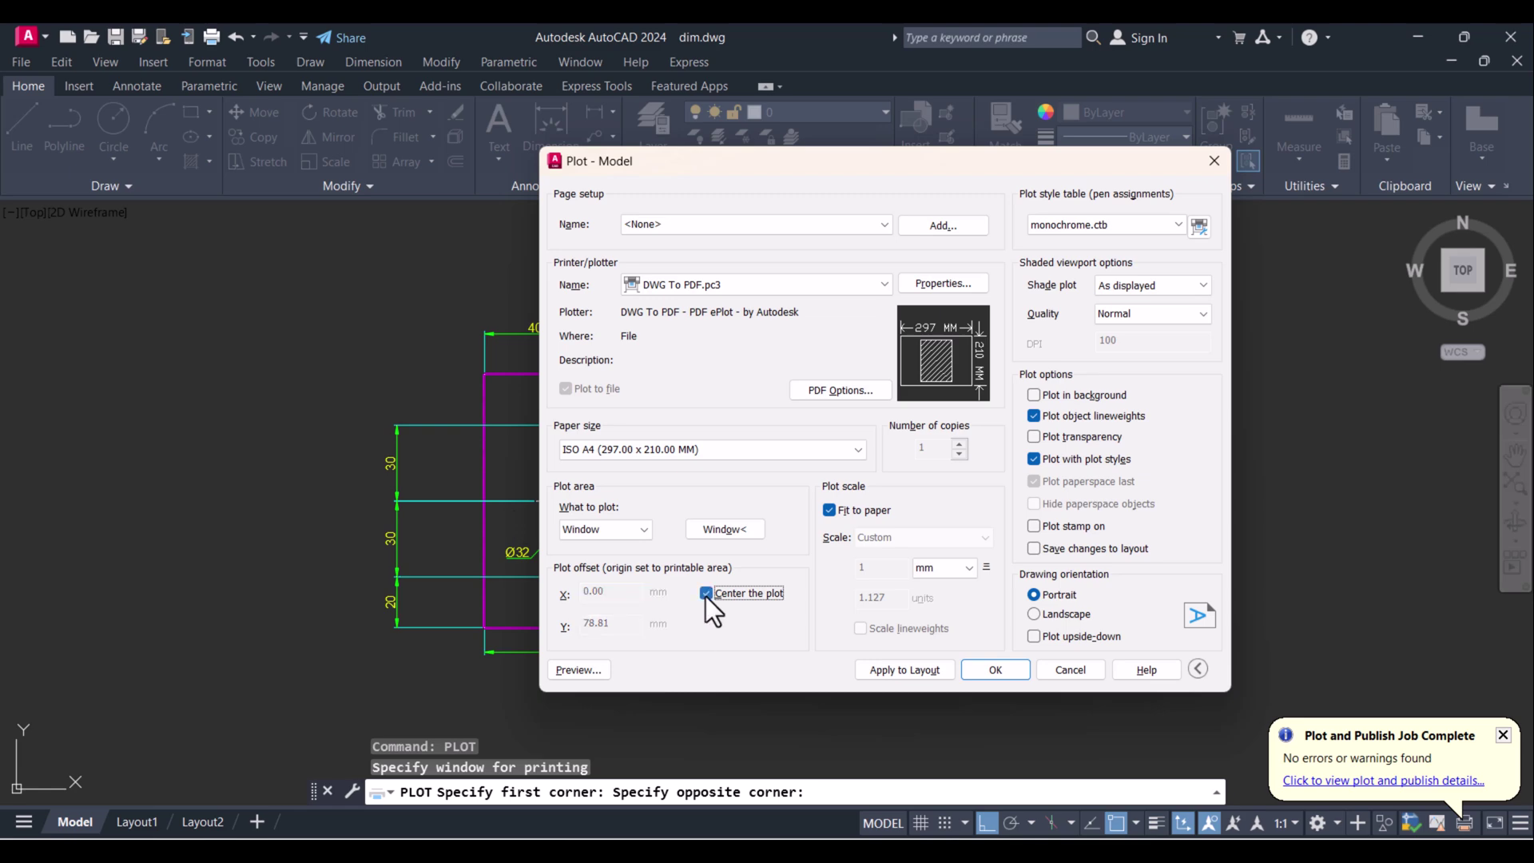
click(827, 516)
click(828, 515)
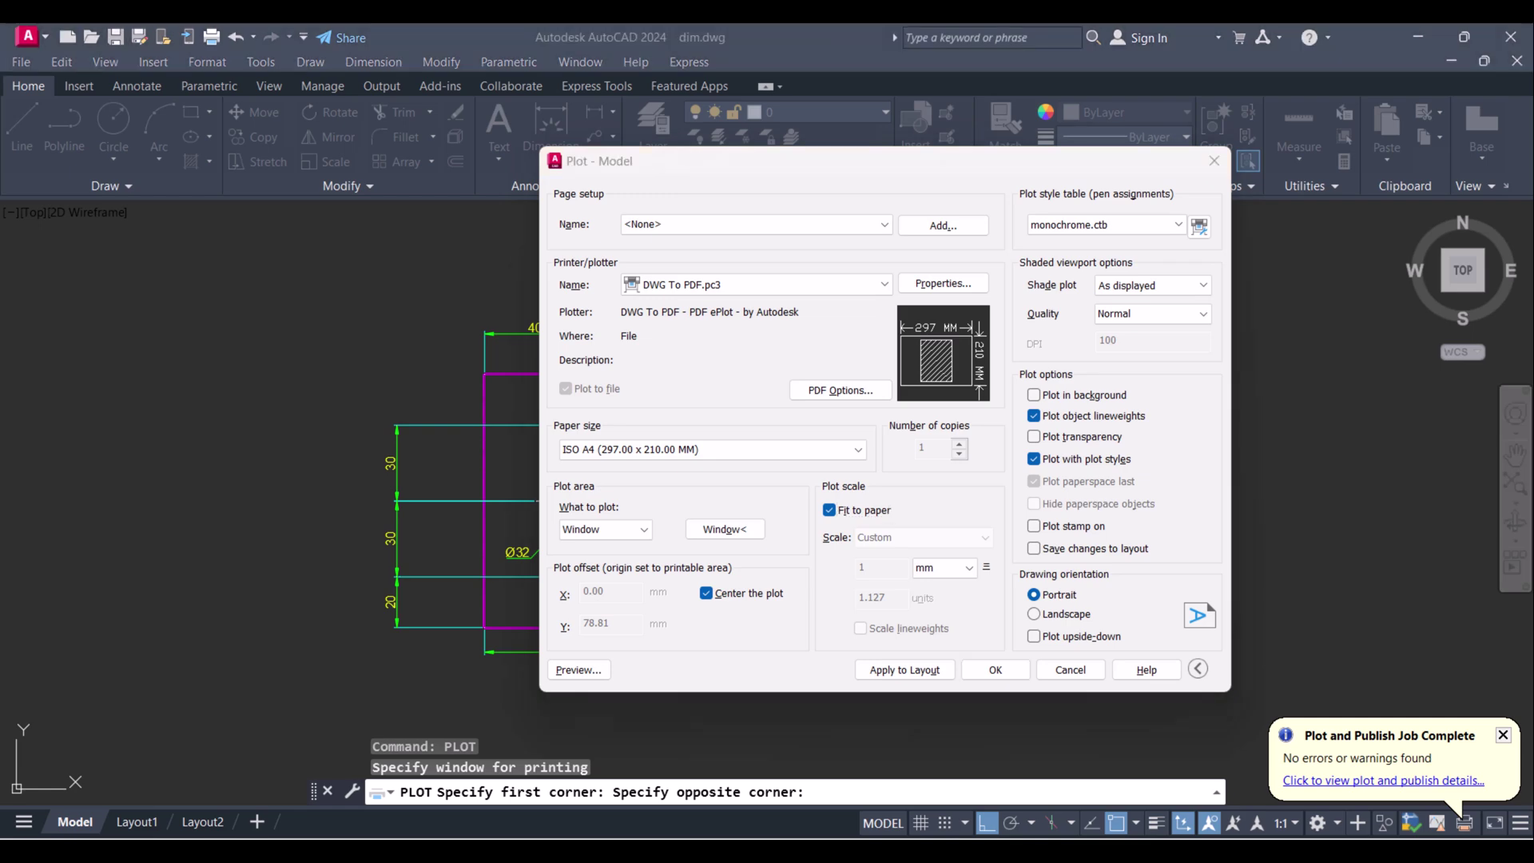
Assign the monochrome.ctb plot style table to all layouts.
click(1110, 222)
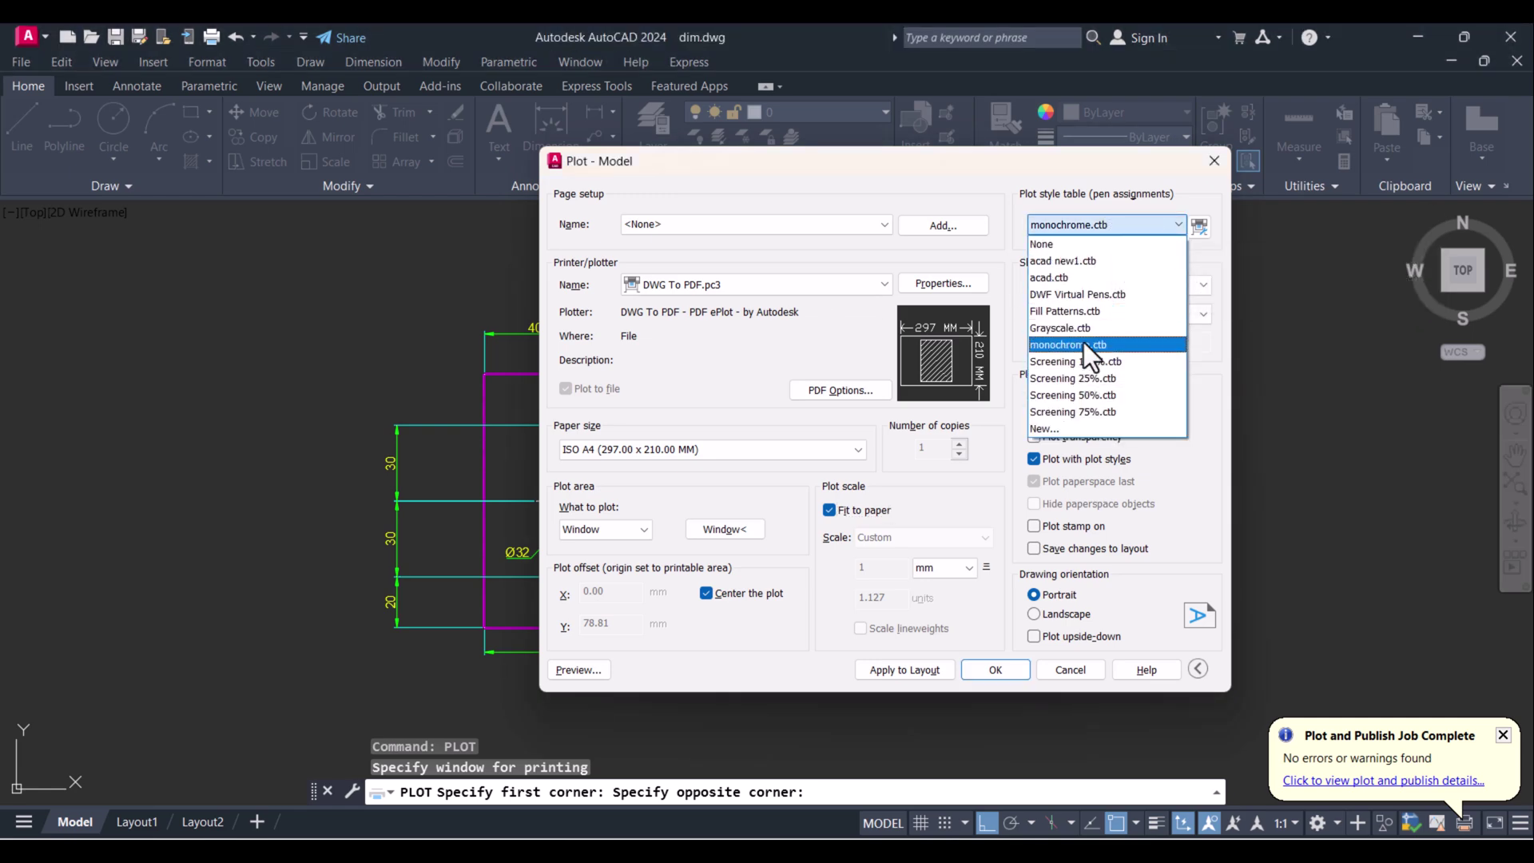
click(1057, 348)
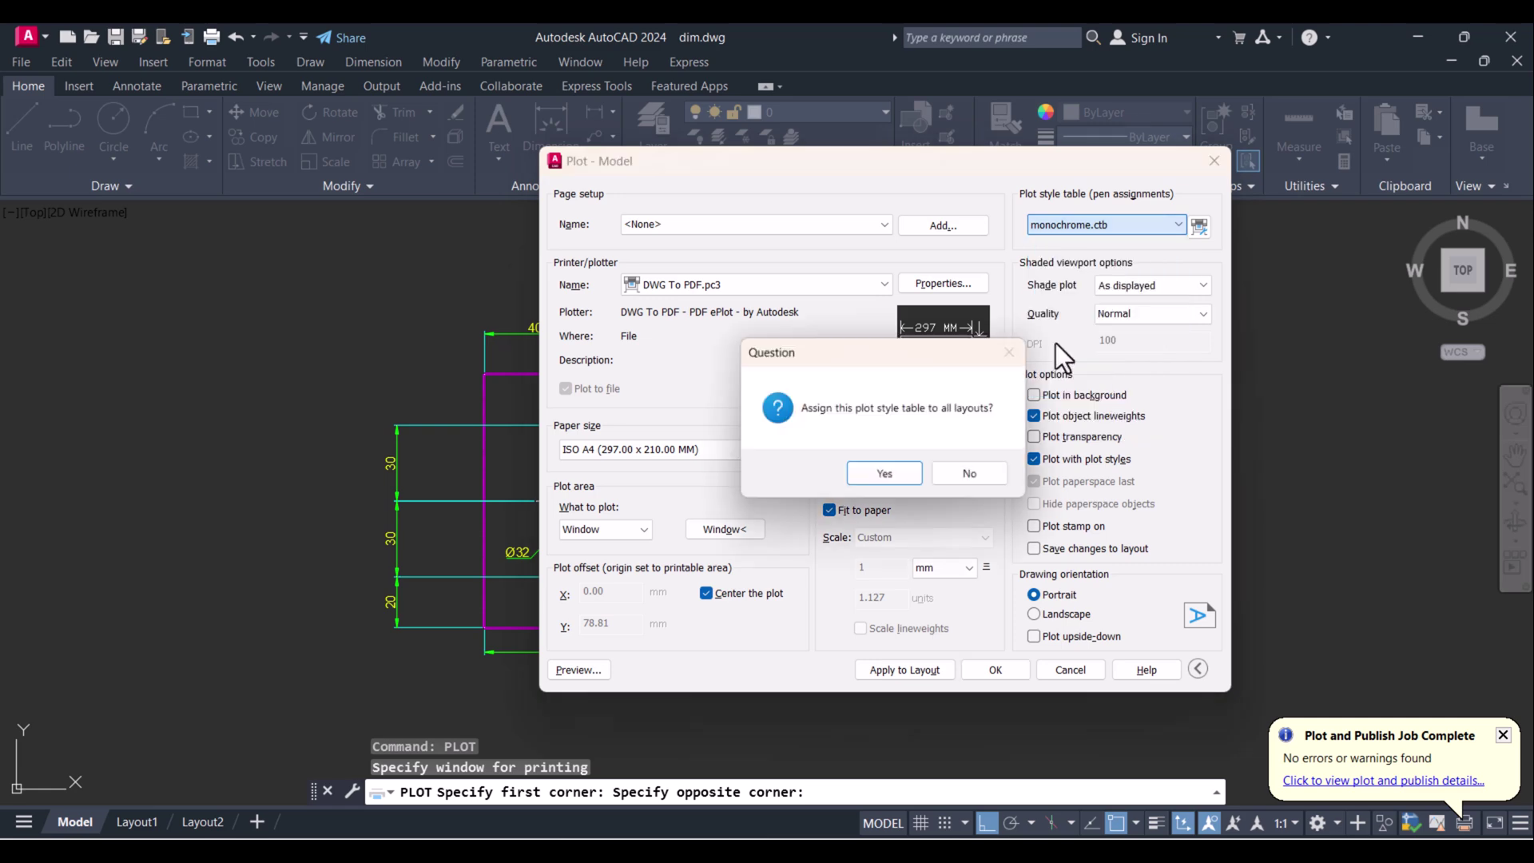
click(887, 477)
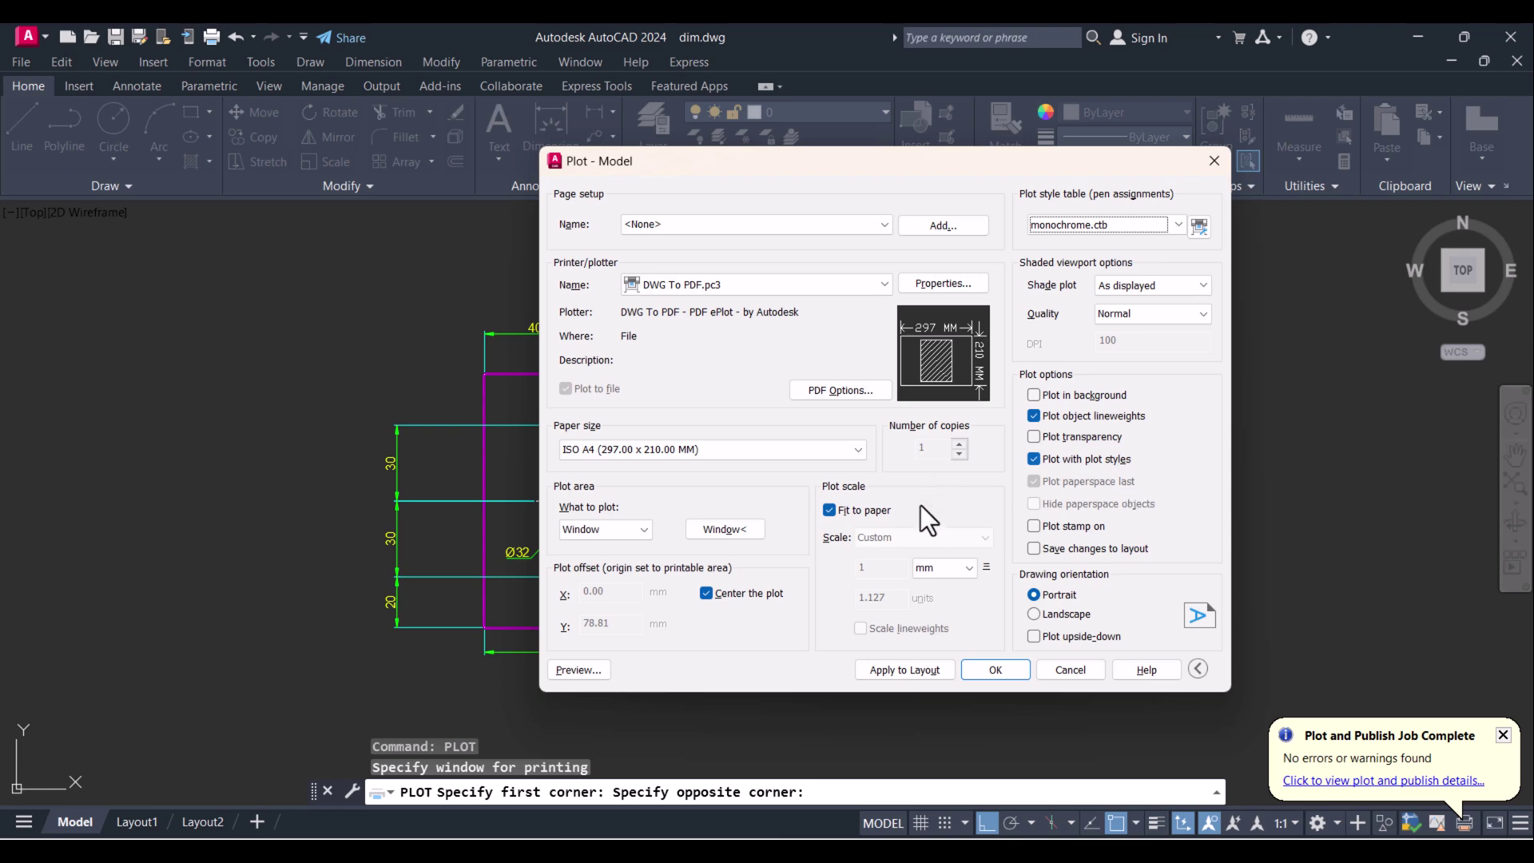
Preview the black A4 plot of the centred plate, zoom around it, then close the preview.
click(587, 670)
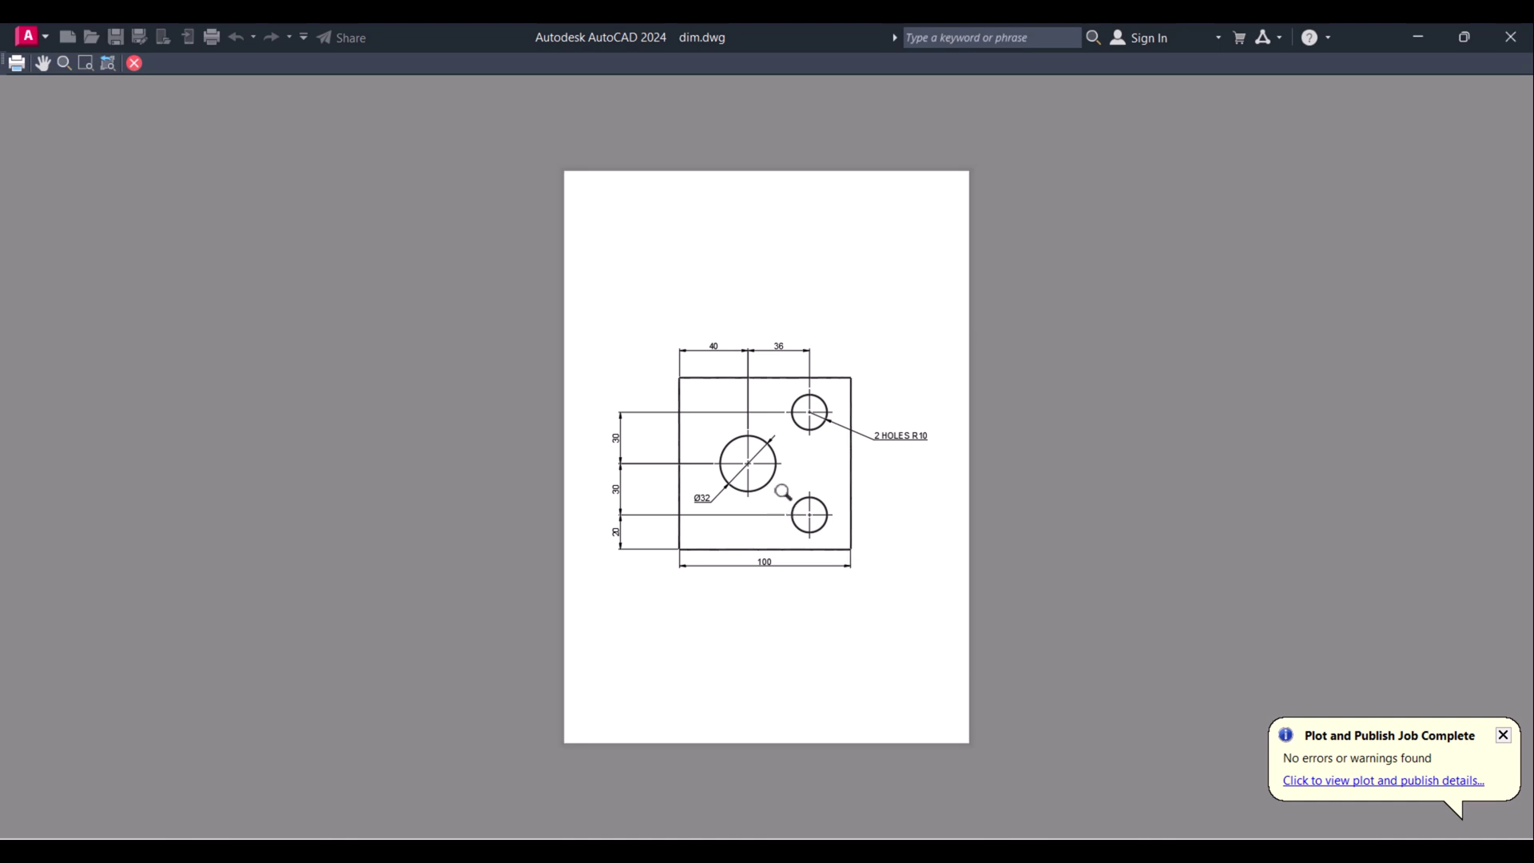
scroll(767, 439, up, 2)
scroll(766, 436, down, 1)
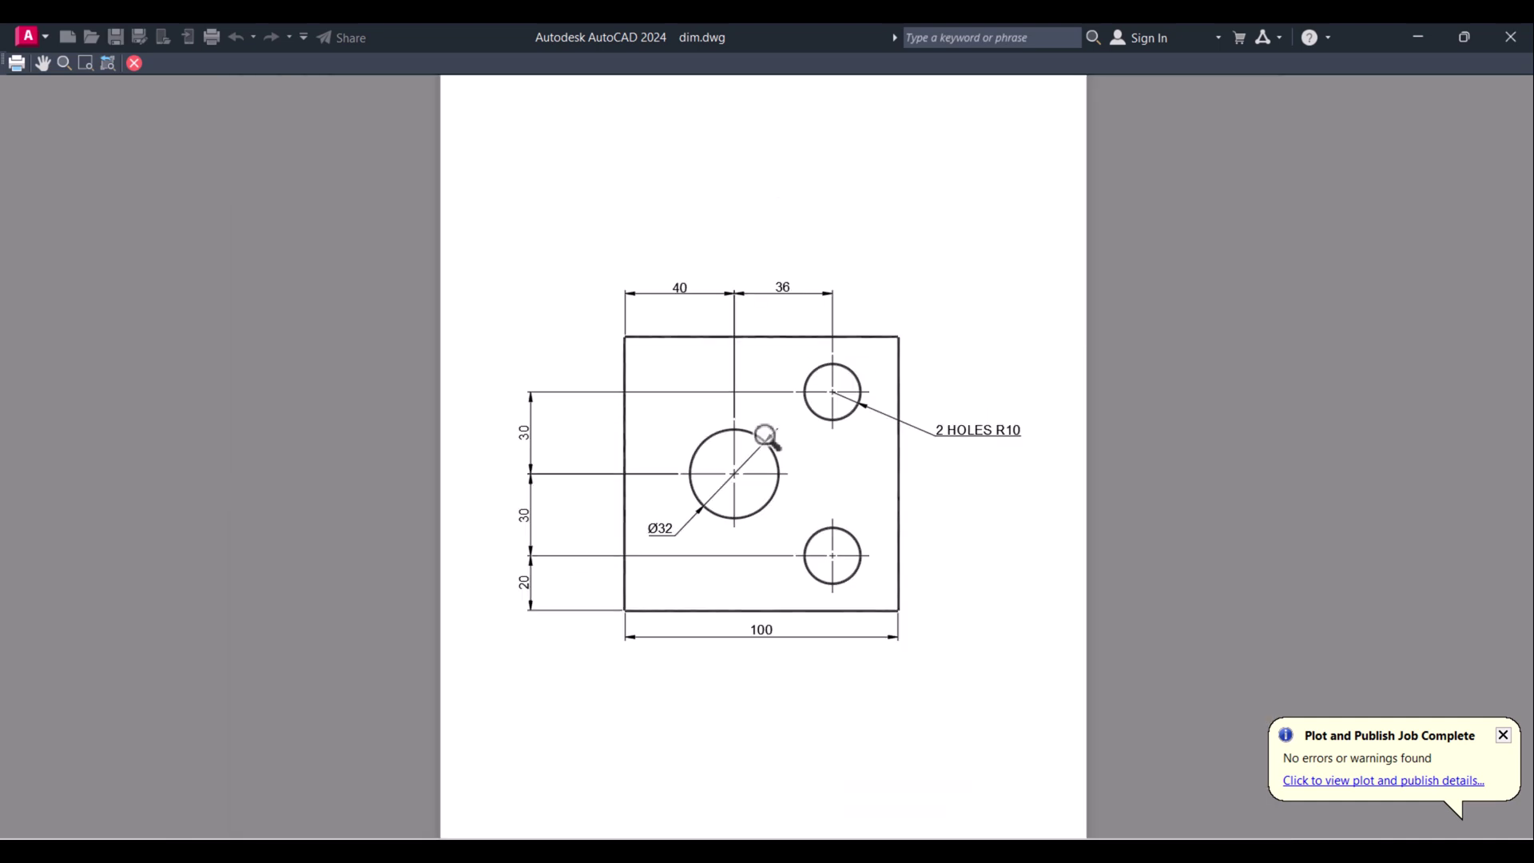
key(Escape)
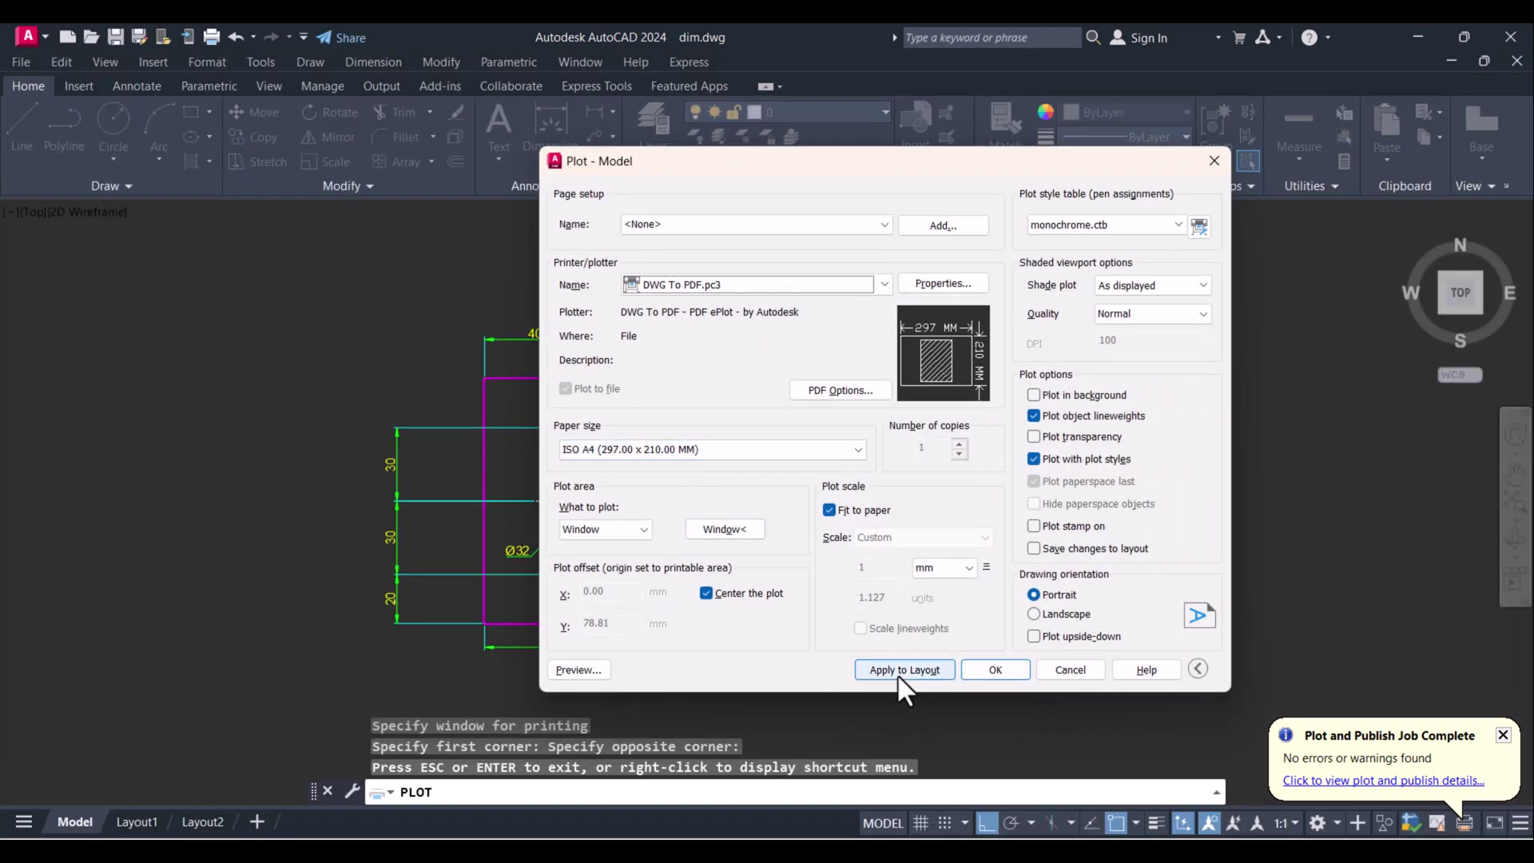
Plot the drawing and save the output as dim-Model.pdf.
click(981, 671)
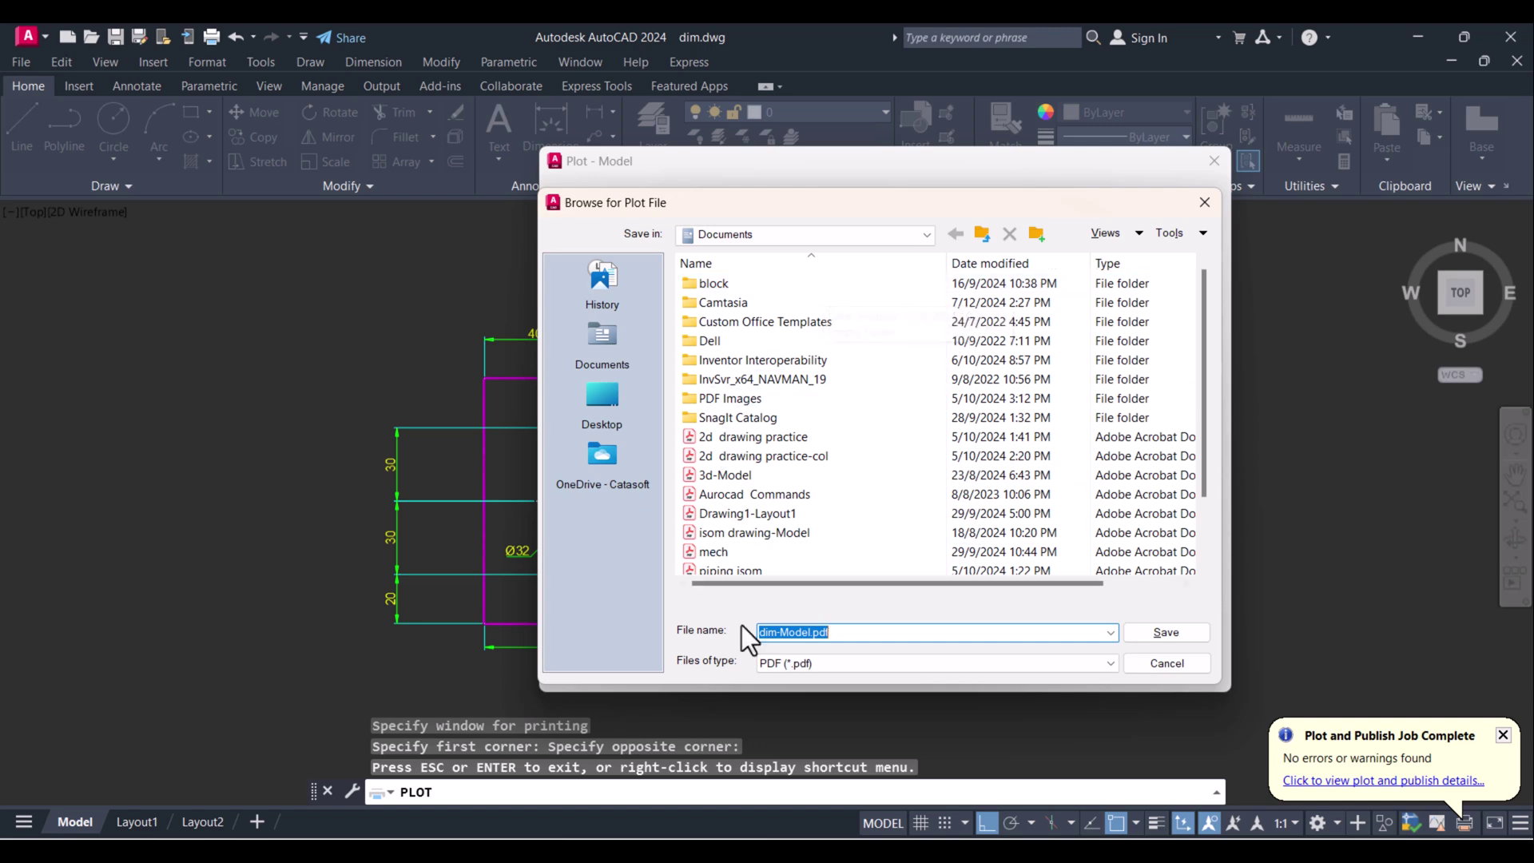
click(1167, 632)
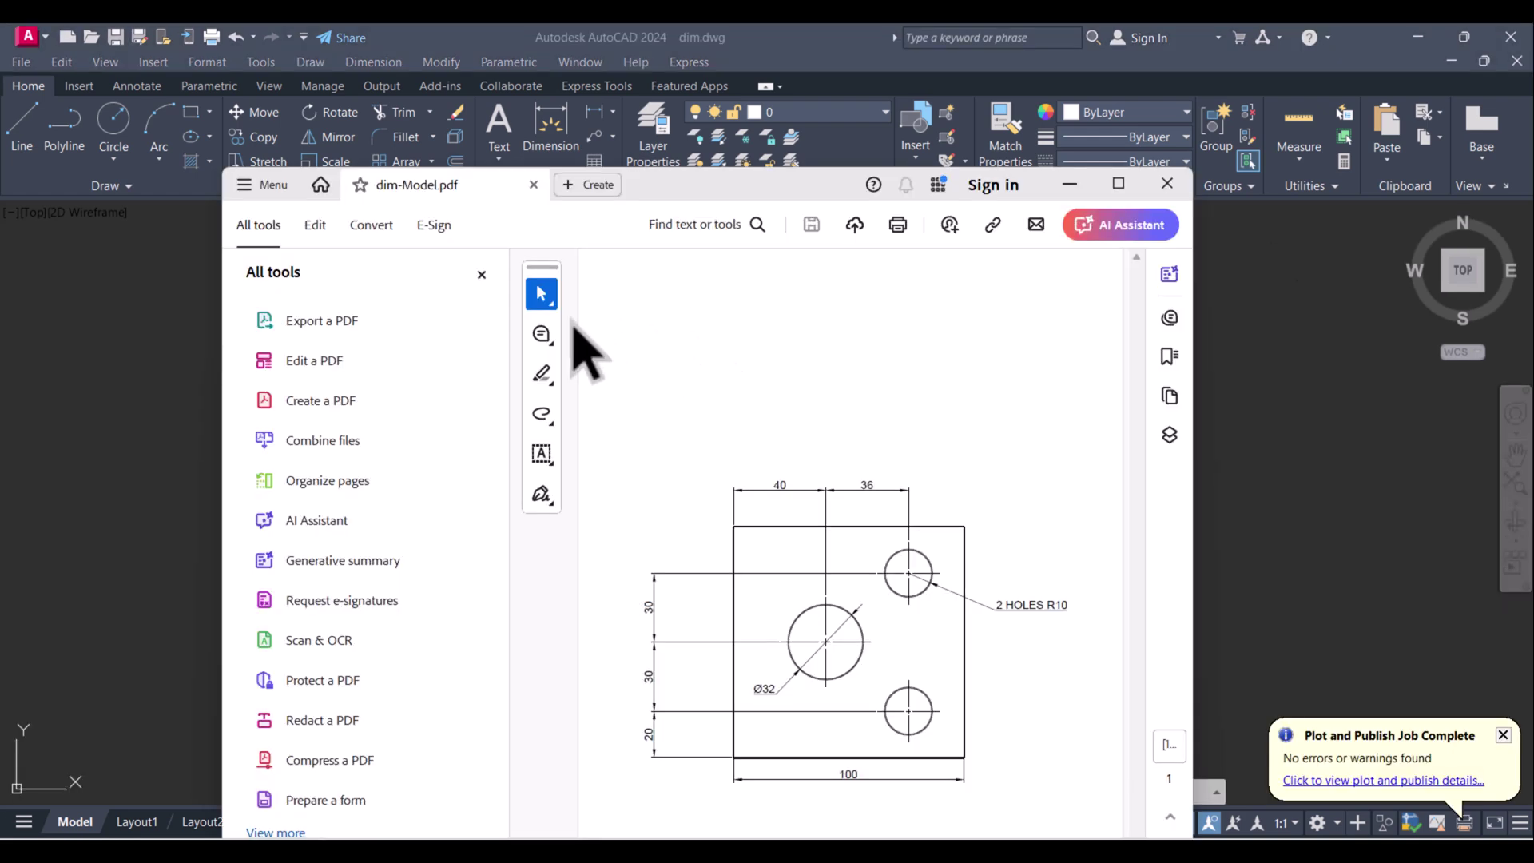
Maximize dim-Model.pdf in Acrobat, zoom to 150% to inspect the plate, then close Acrobat.
click(482, 275)
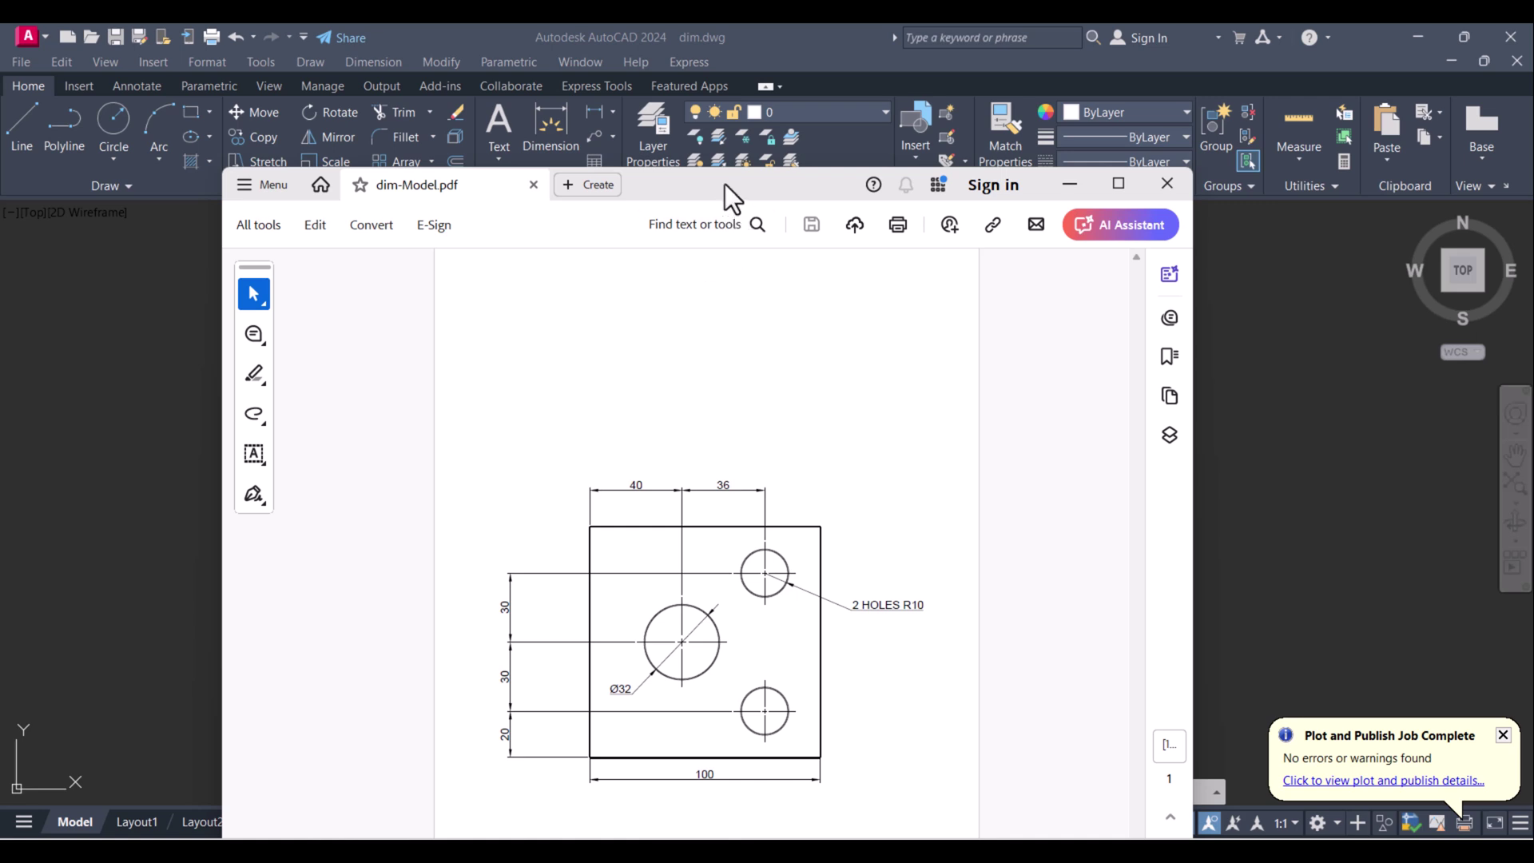
drag(726, 183, 713, 74)
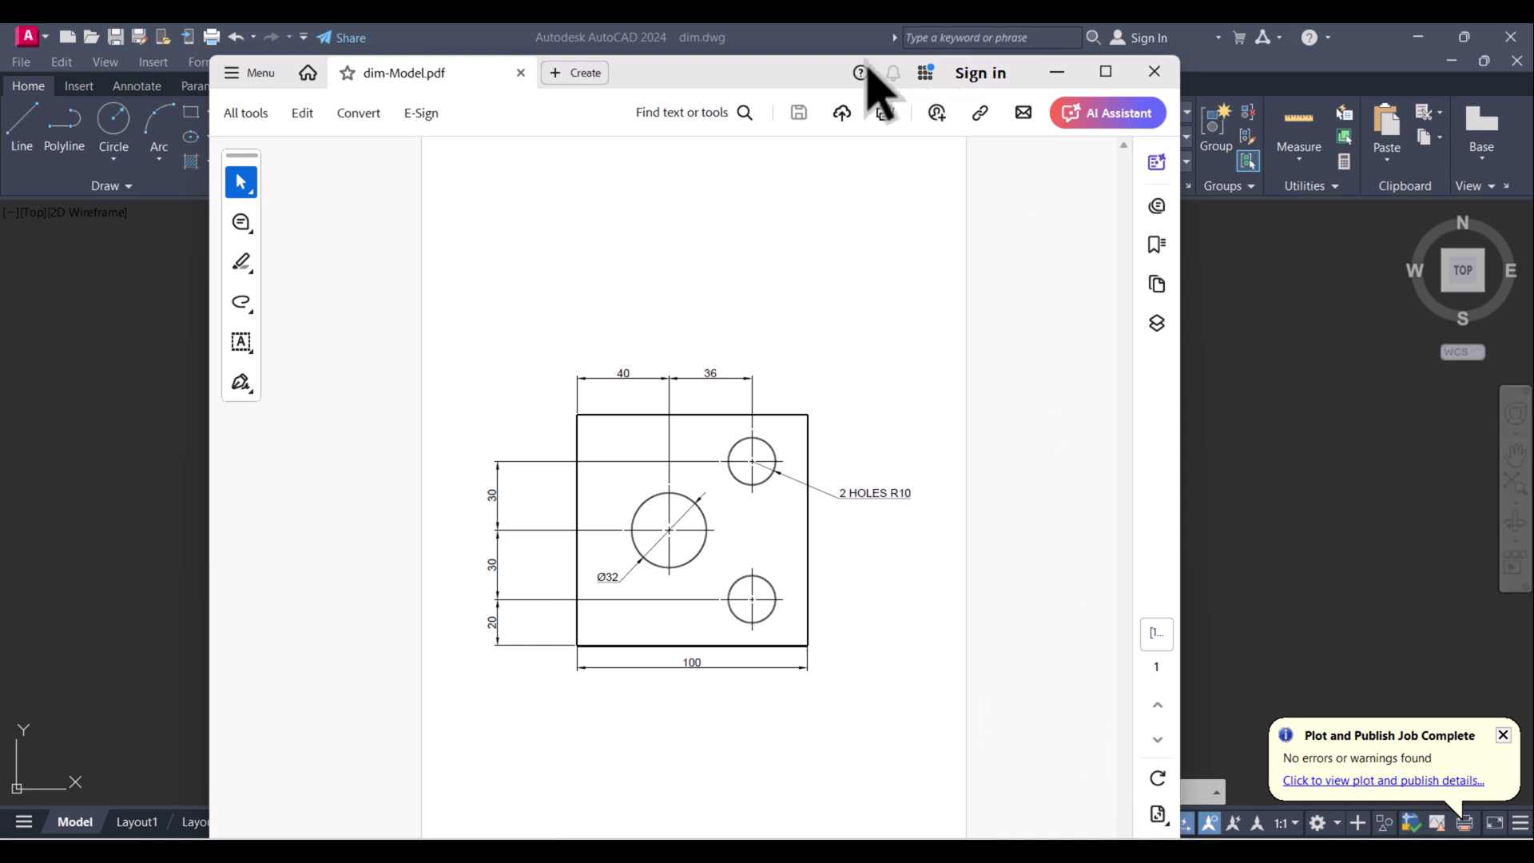
double_click(793, 78)
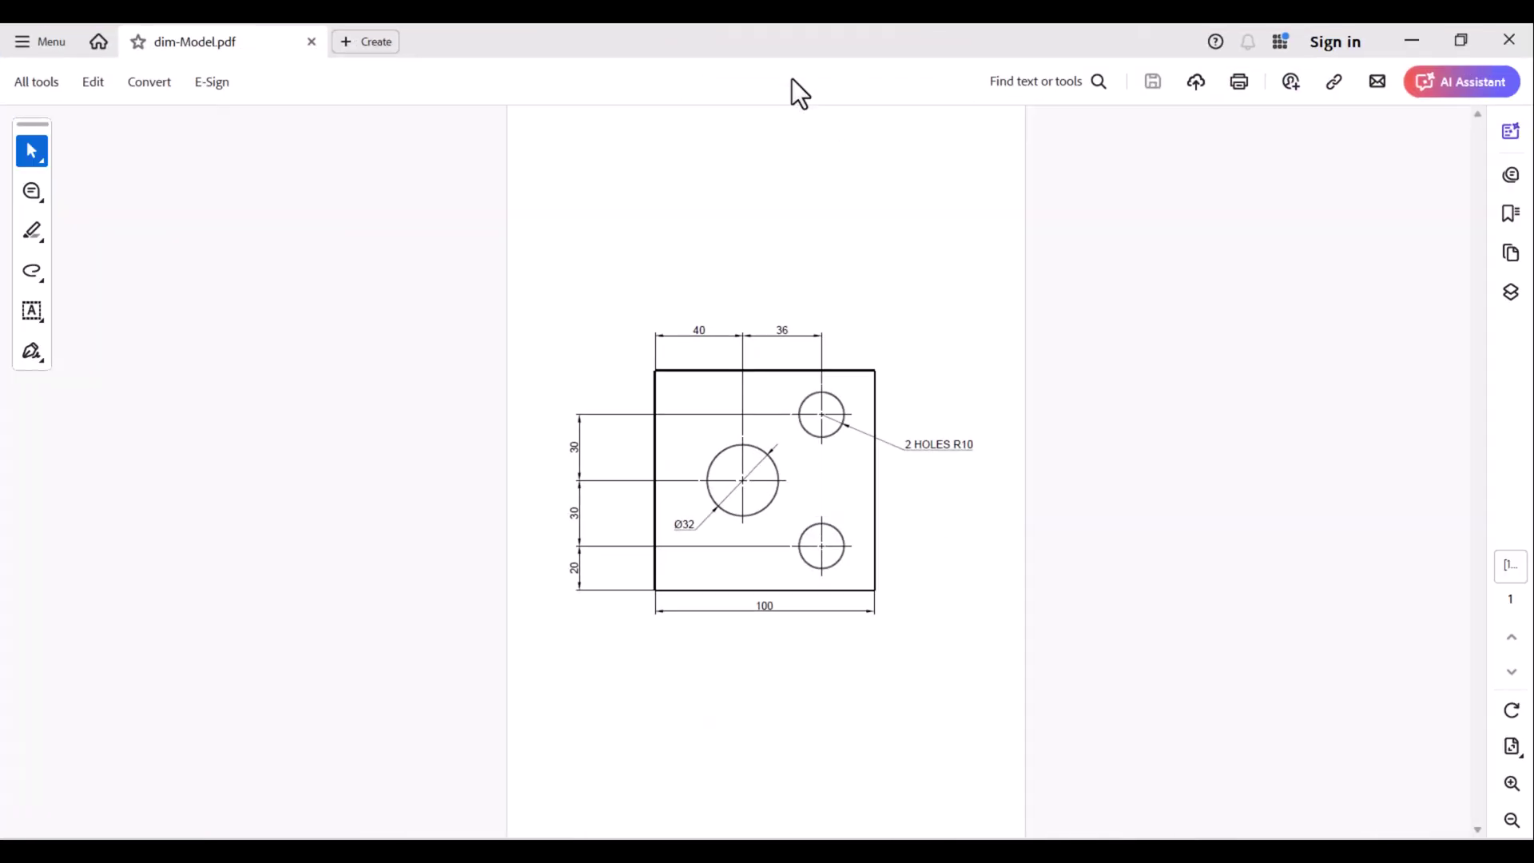
click(1511, 784)
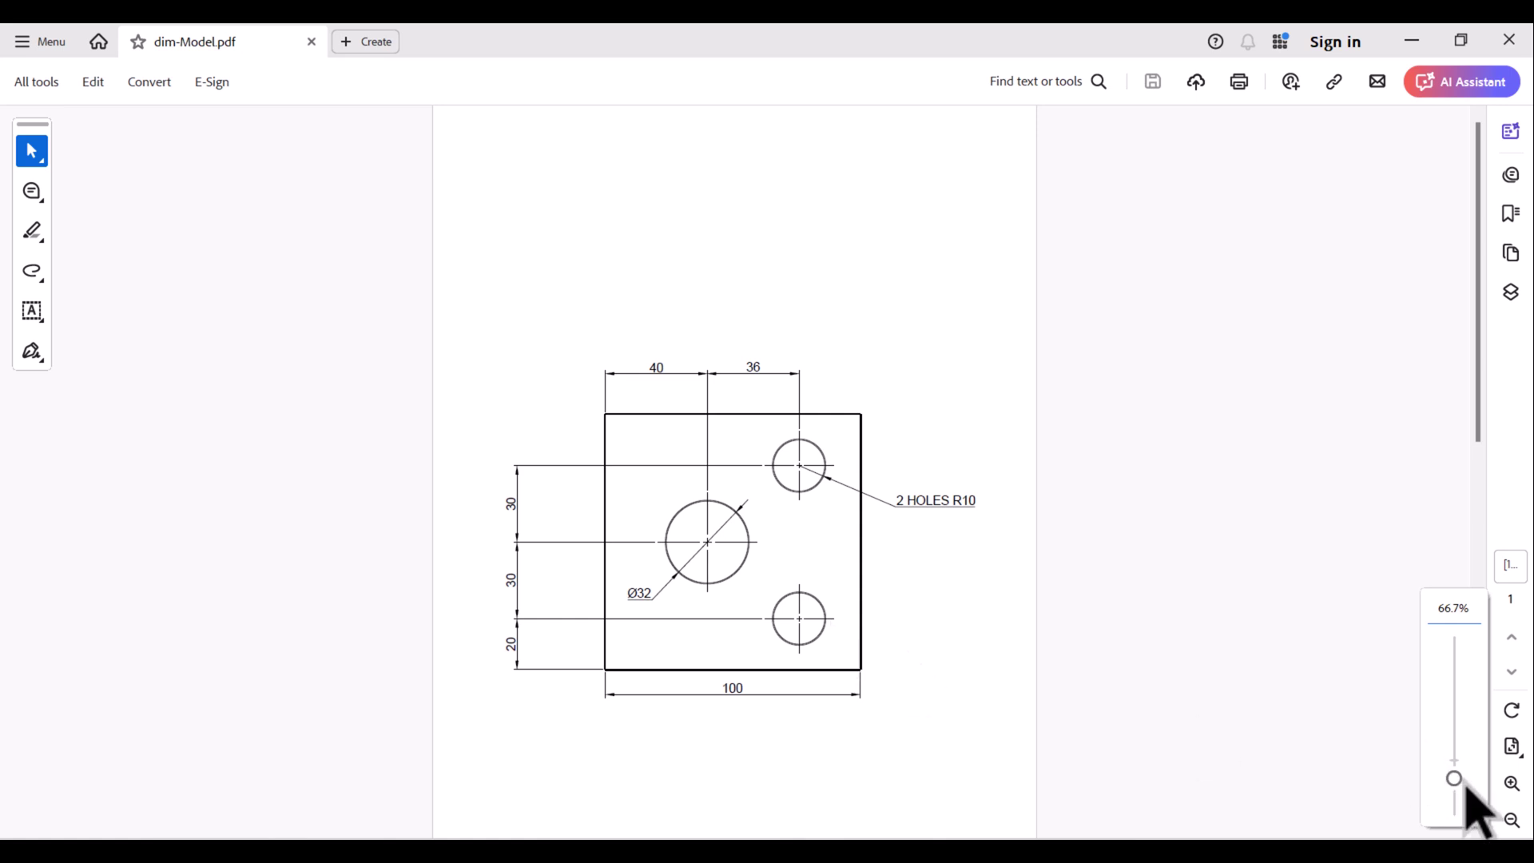
drag(1455, 777, 1455, 733)
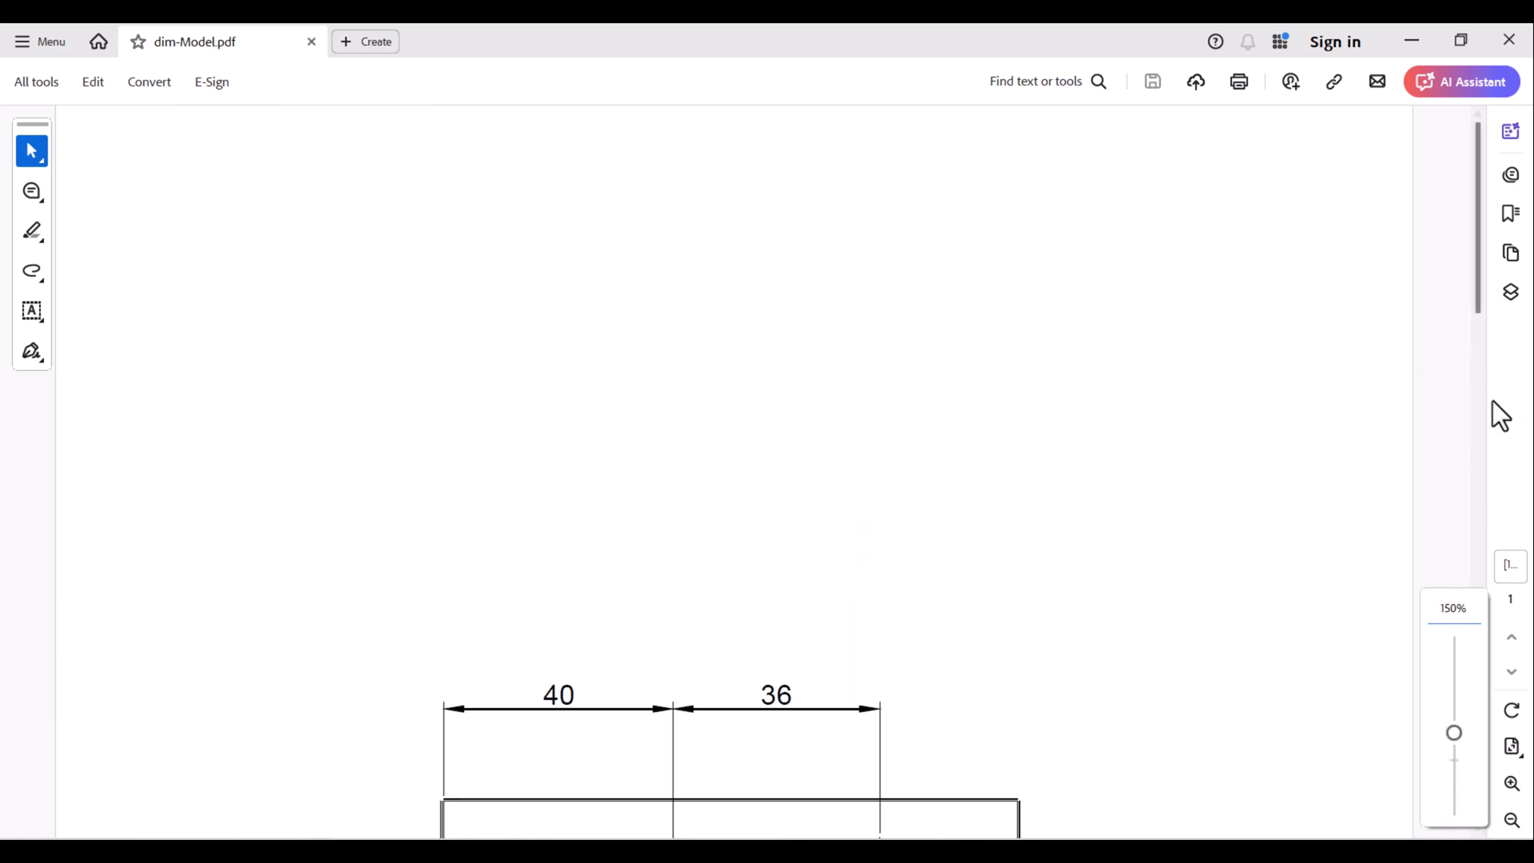
drag(1480, 301, 1420, 519)
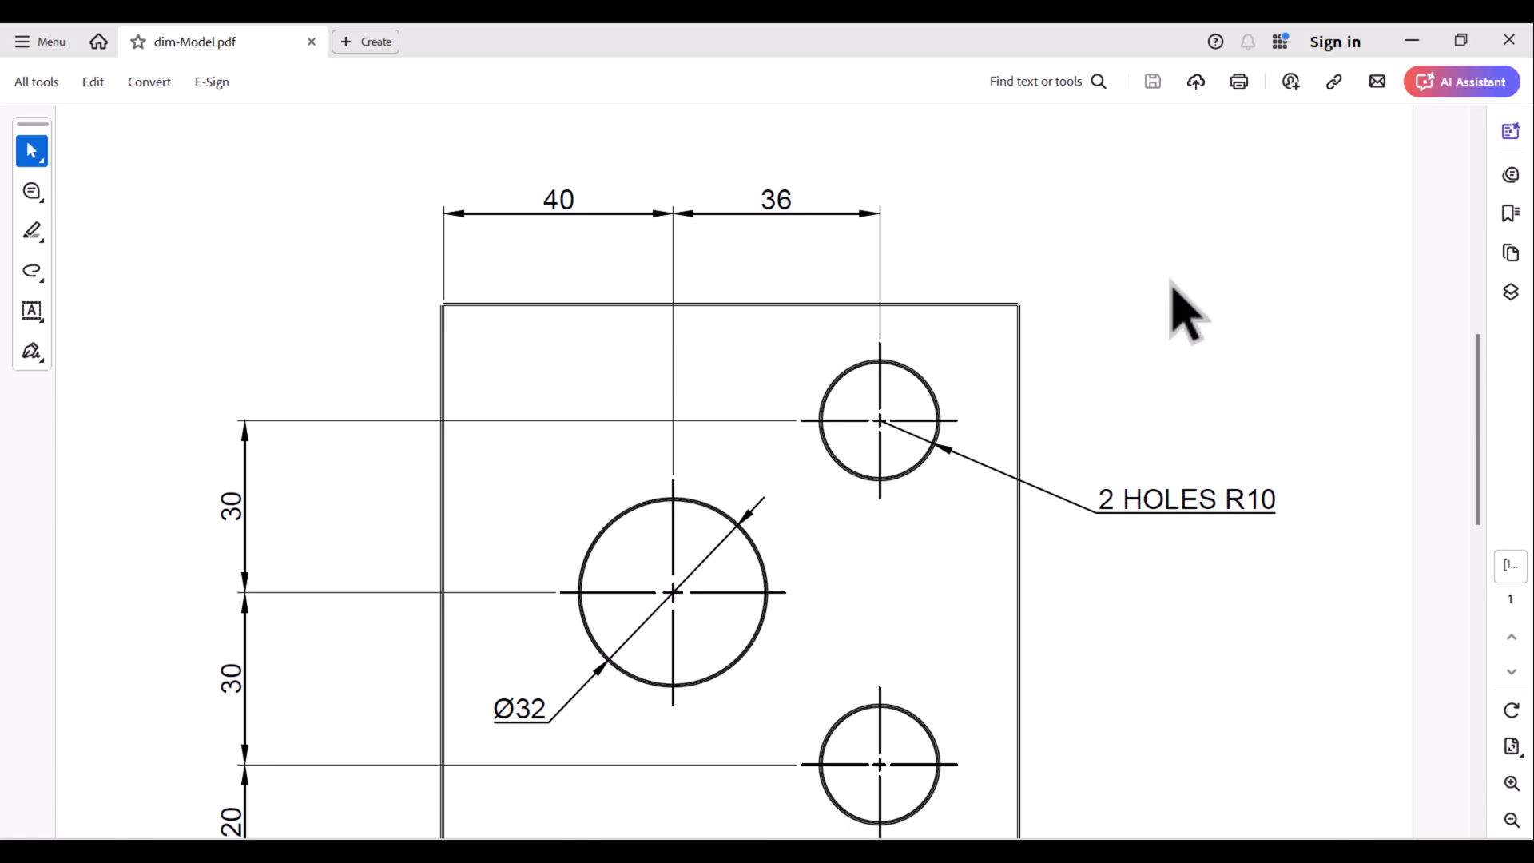
click(1507, 39)
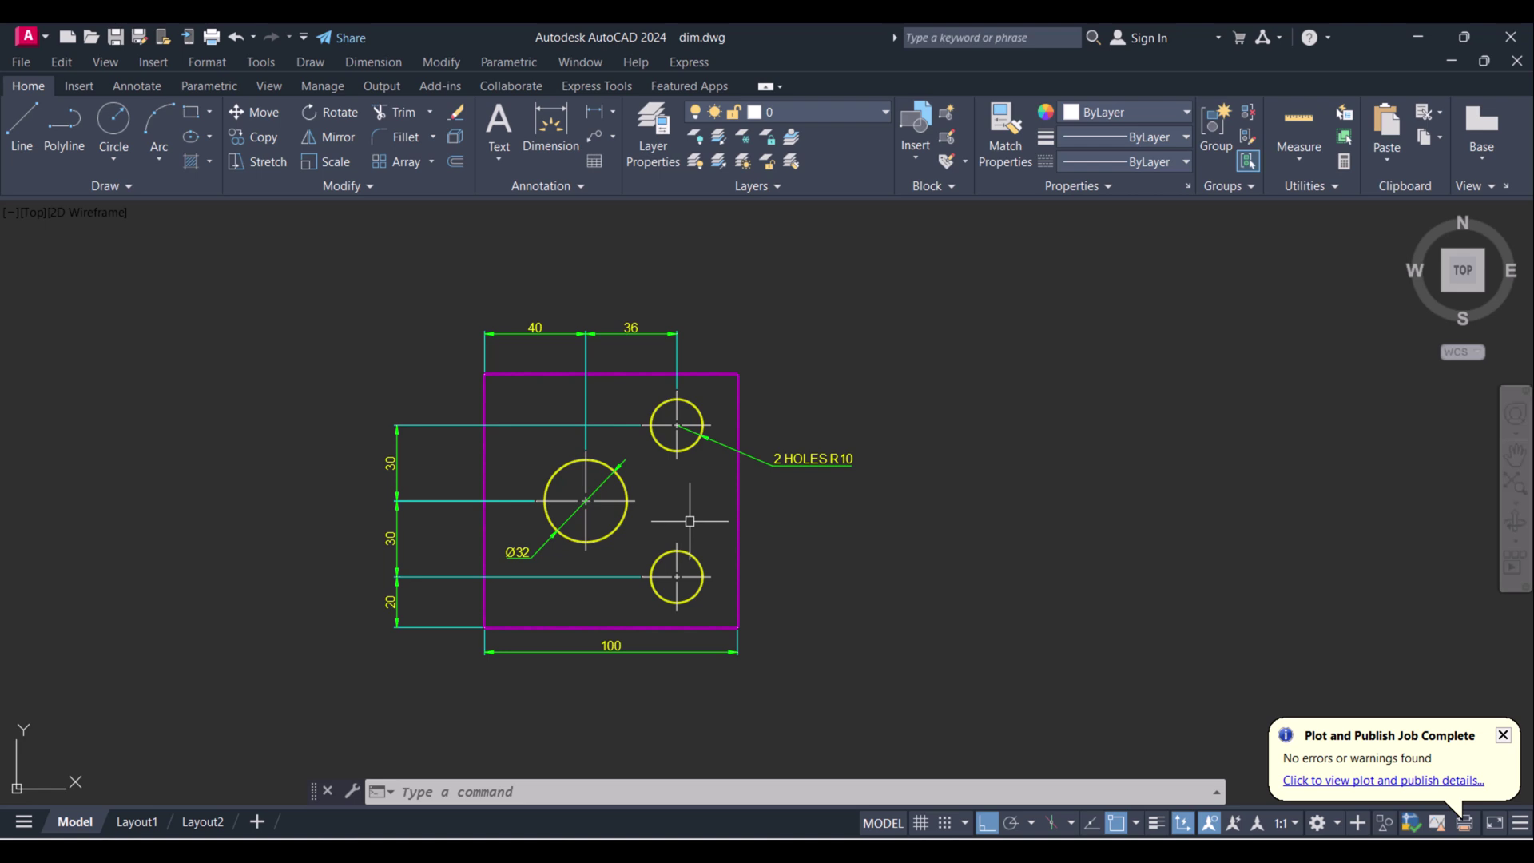
Reopen Plot with Ctrl+P, assign acad.ctb to all layouts, and preview the plate in colour.
key(ctrl+p)
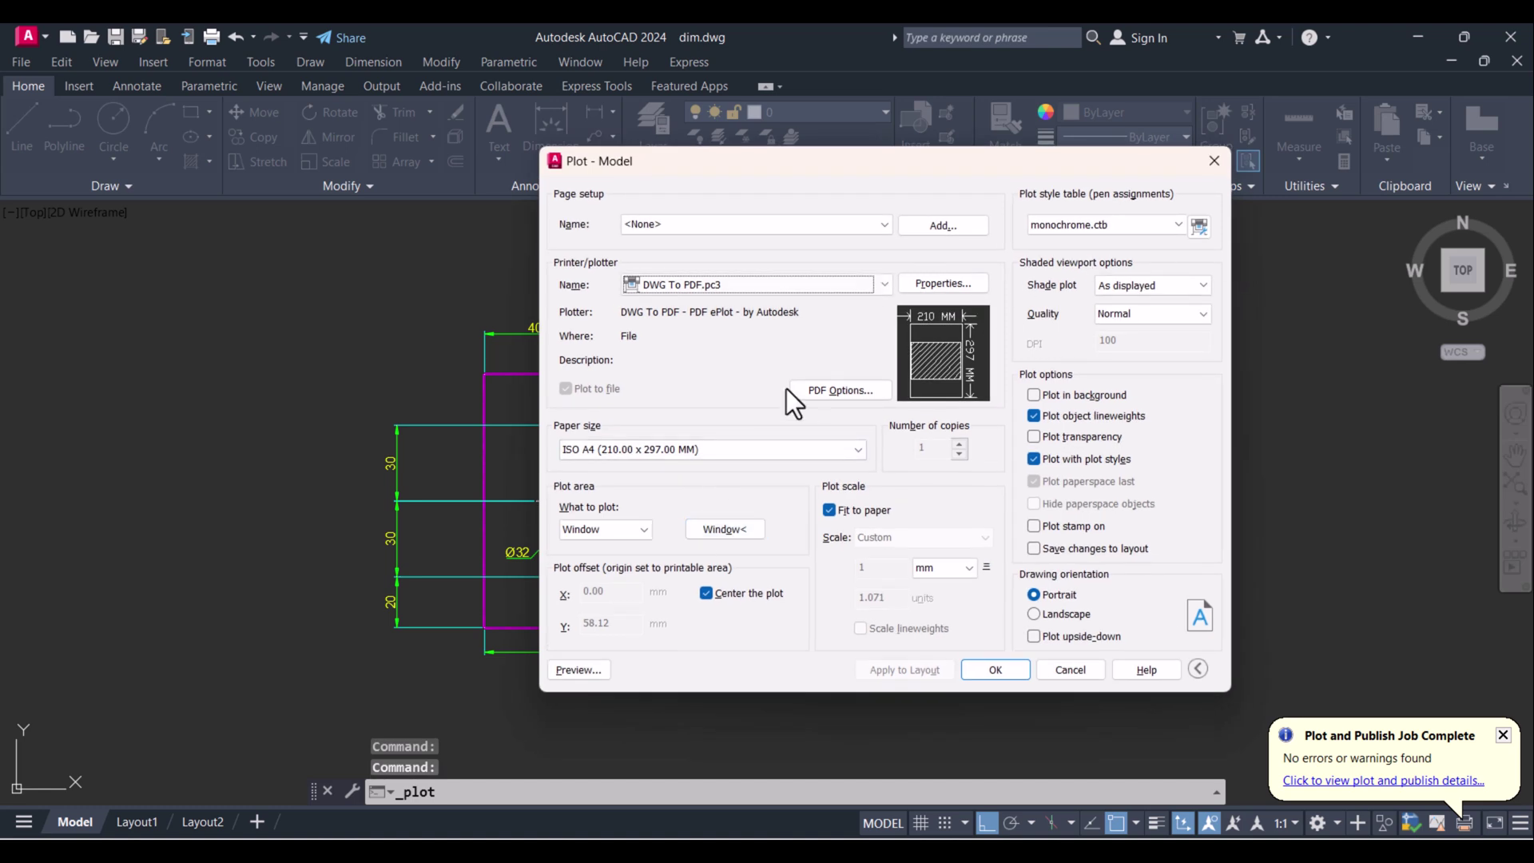
click(1111, 228)
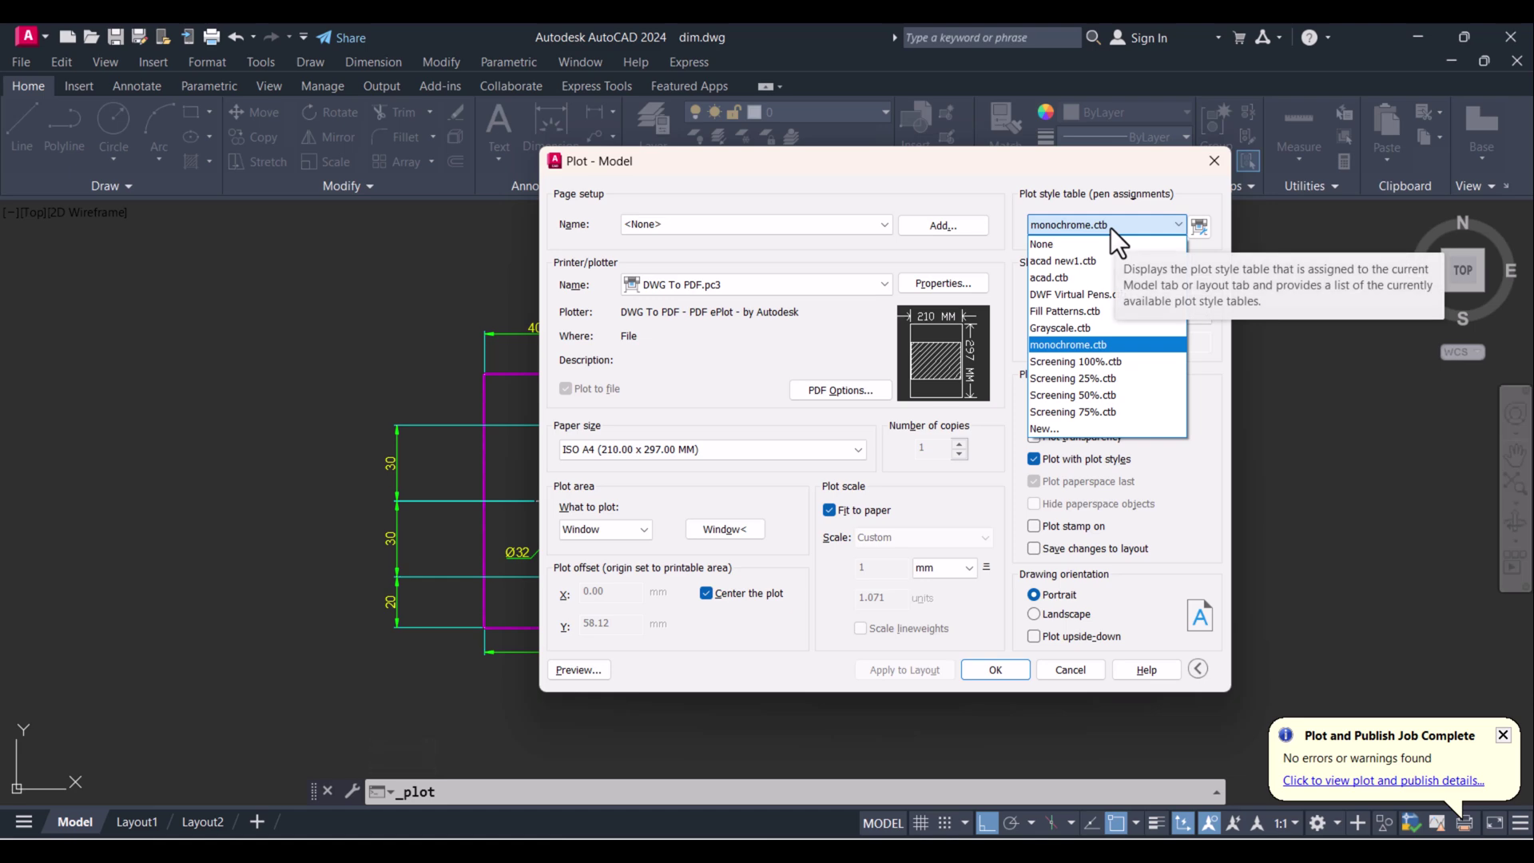
click(1053, 282)
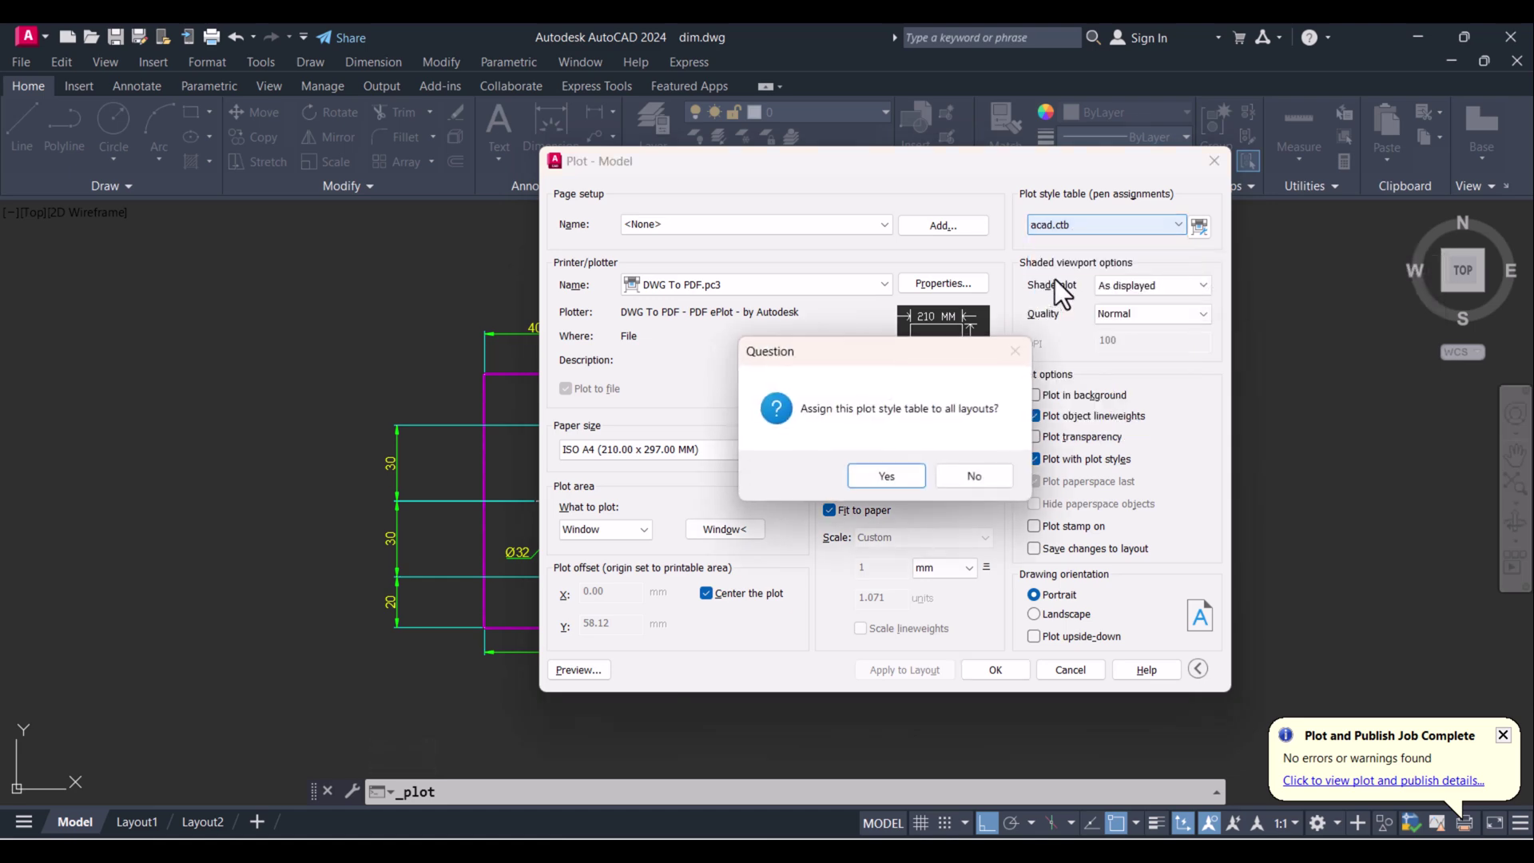
click(884, 473)
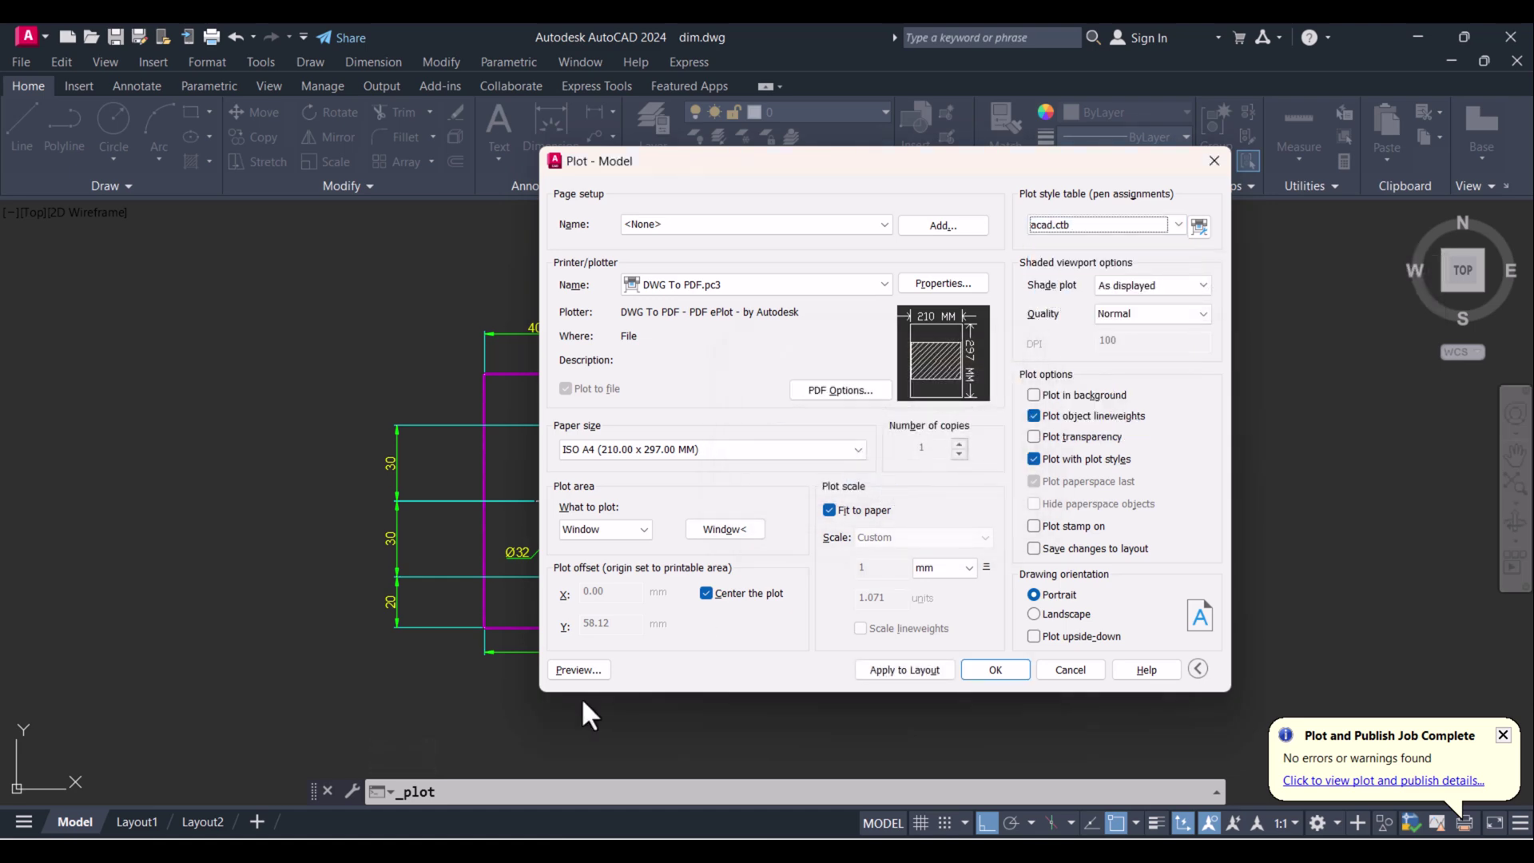
click(577, 669)
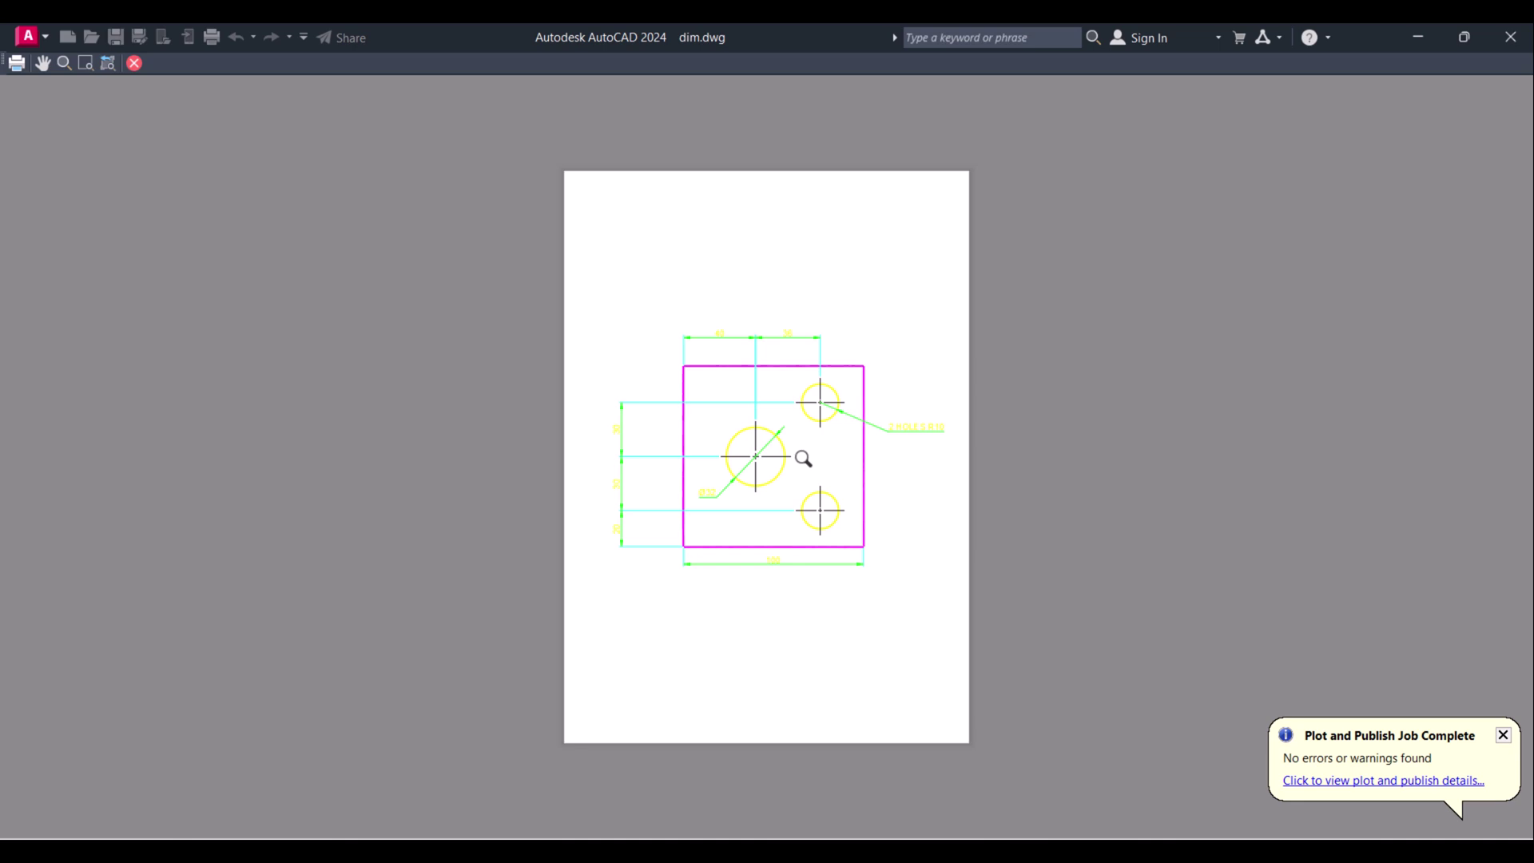
key(Escape)
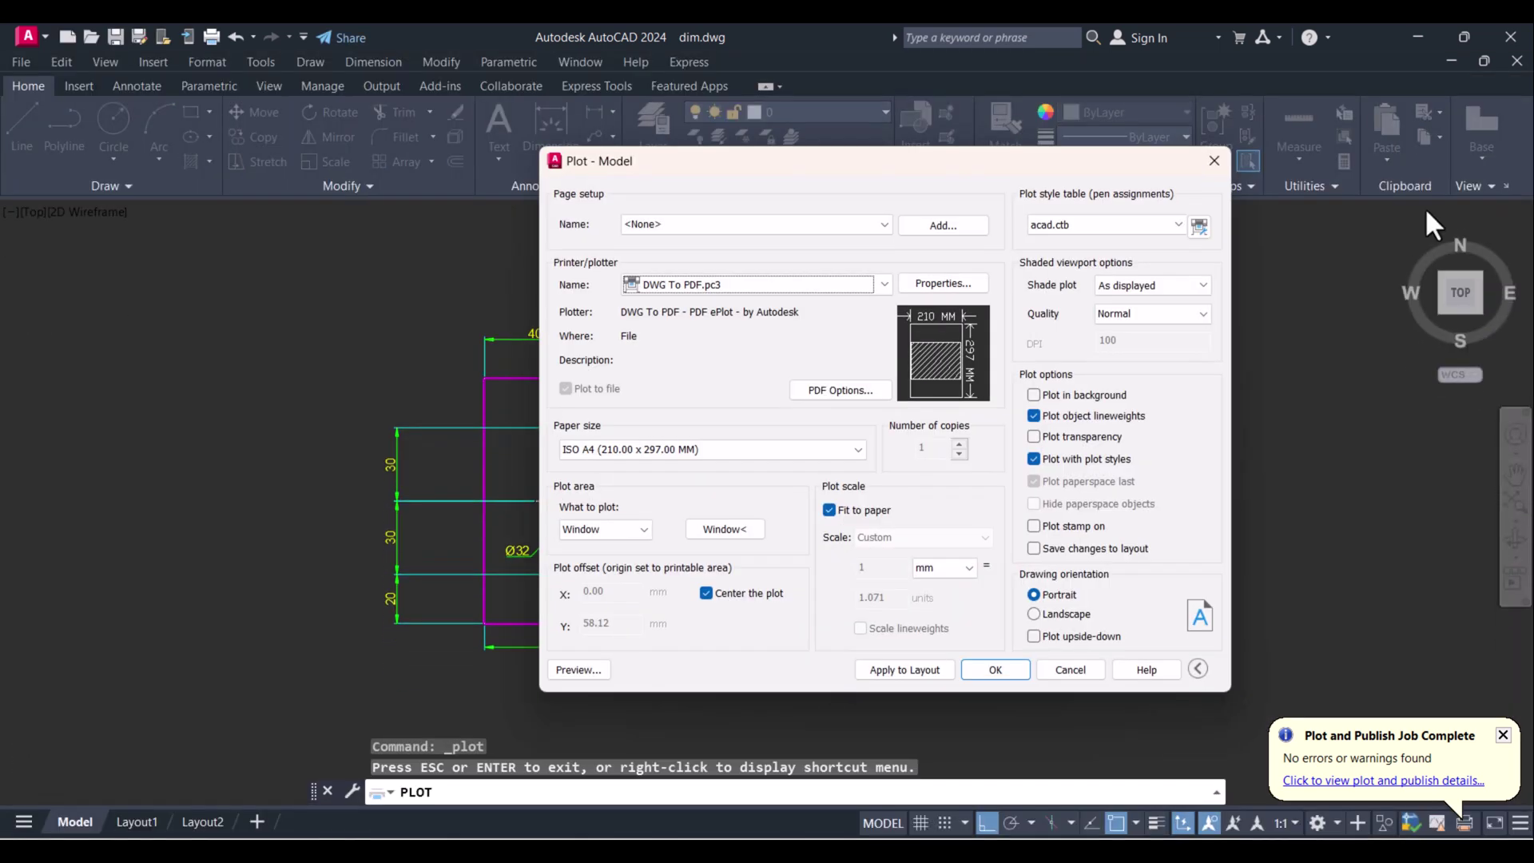
click(1080, 224)
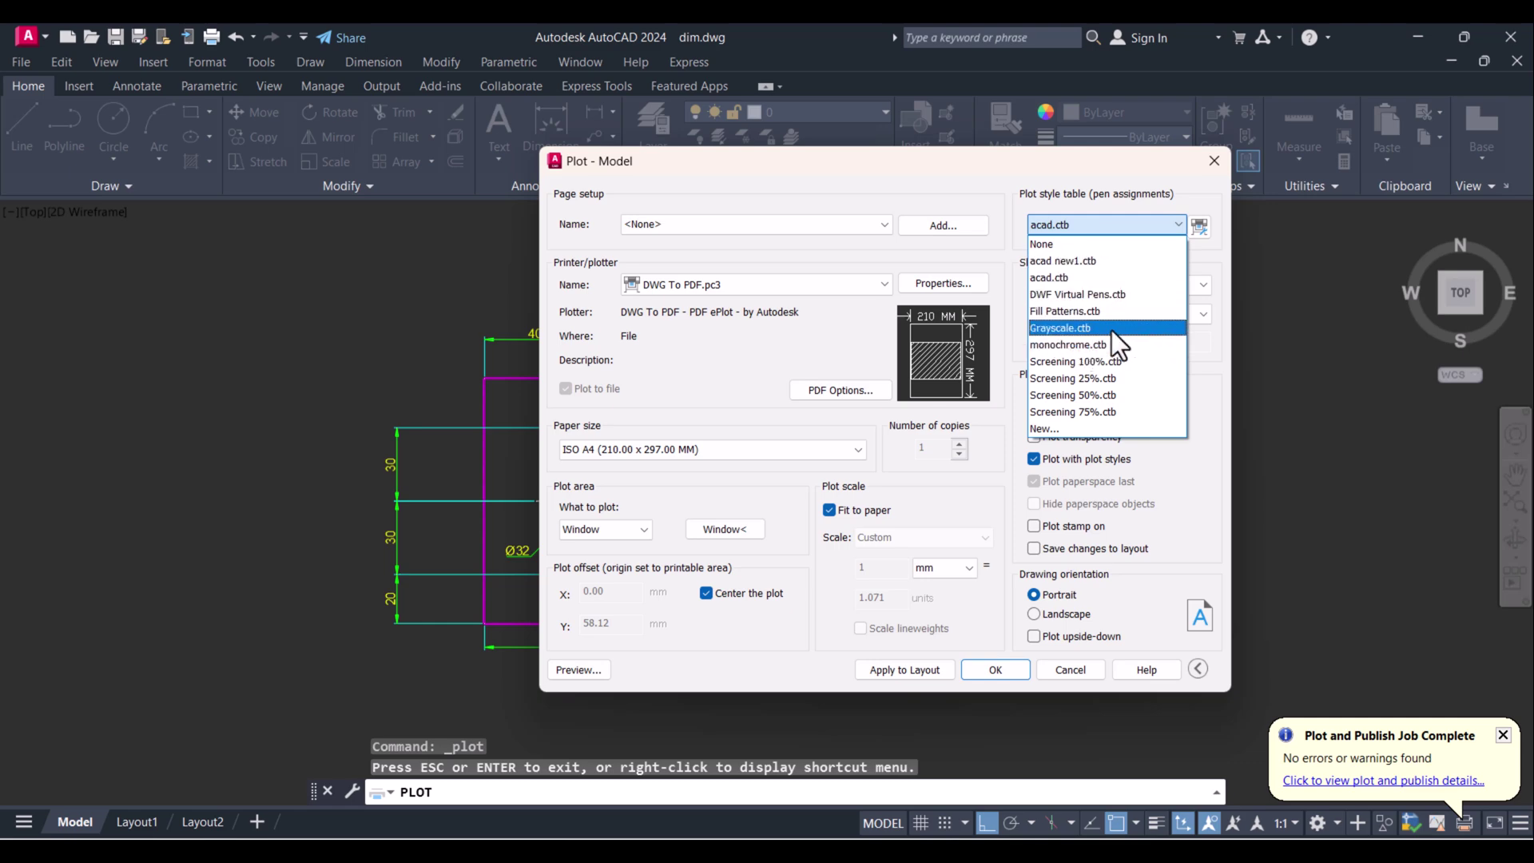
click(1181, 493)
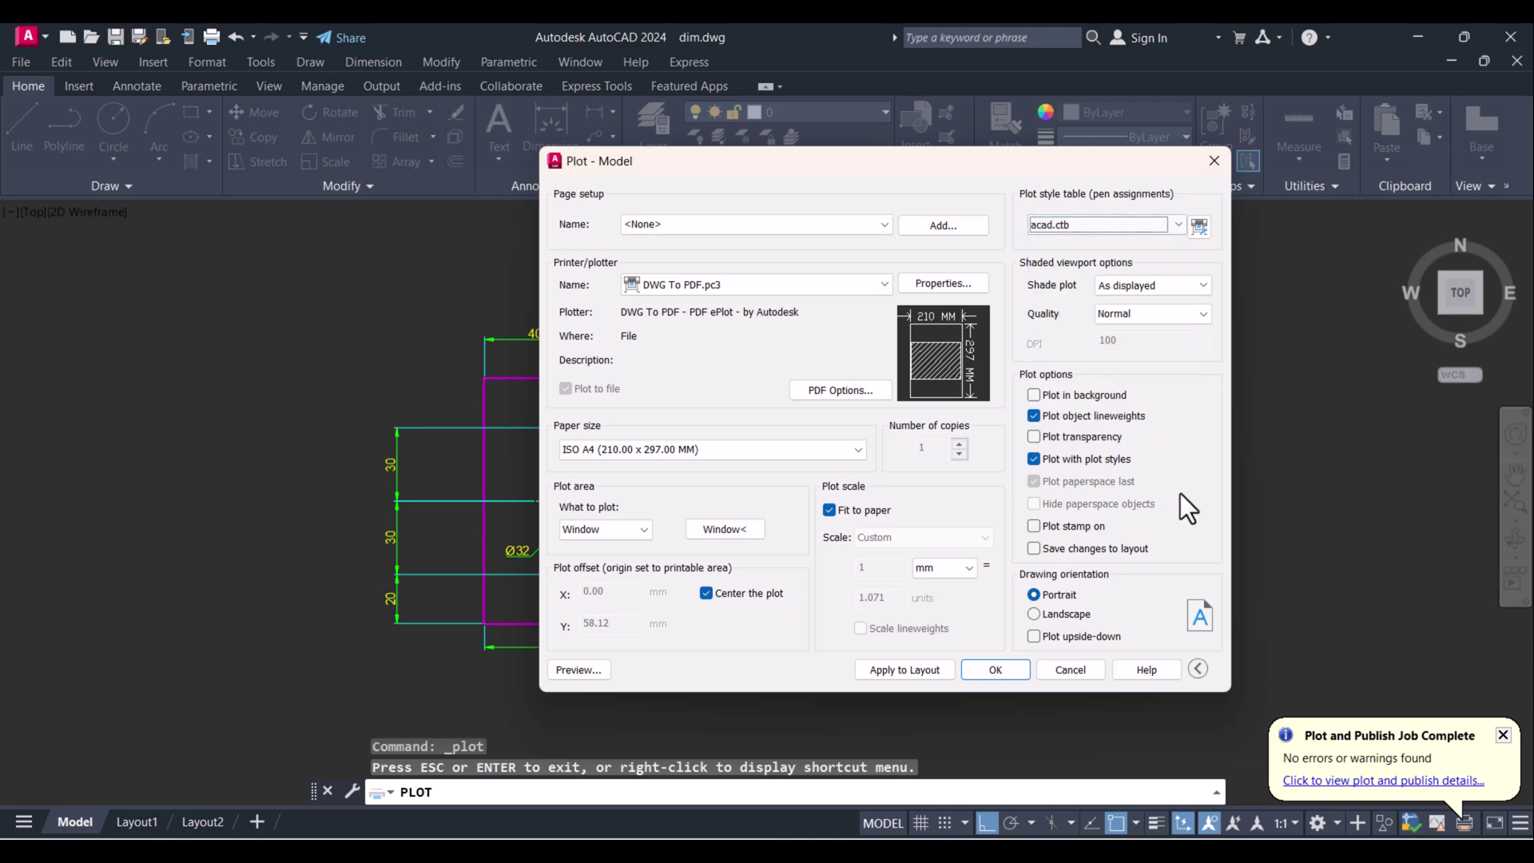